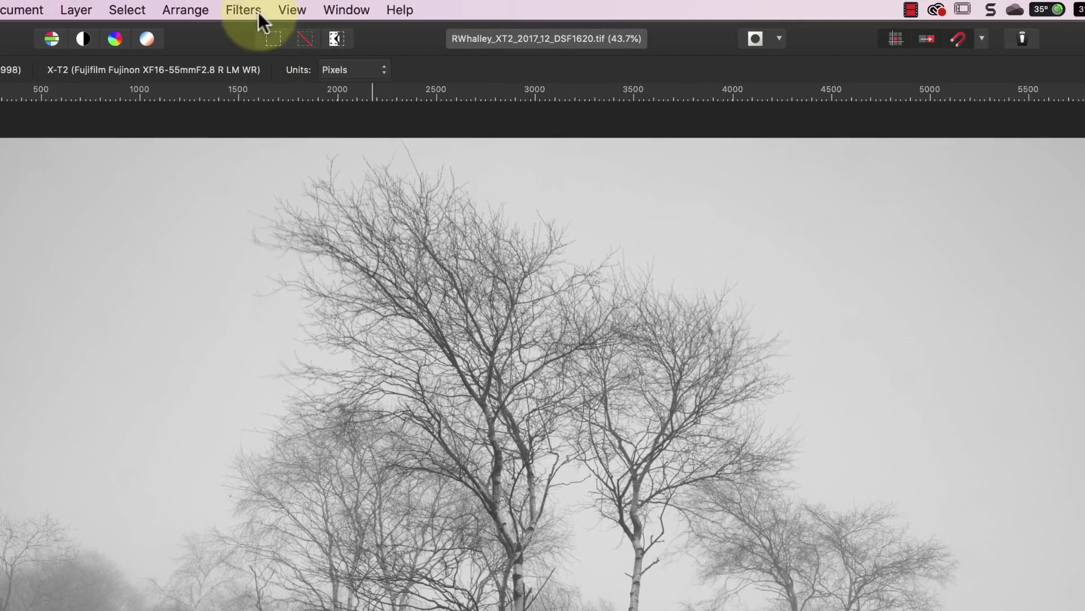
Dismiss the Filters menu and open Affinity Photo's Preferences window.
click(259, 13)
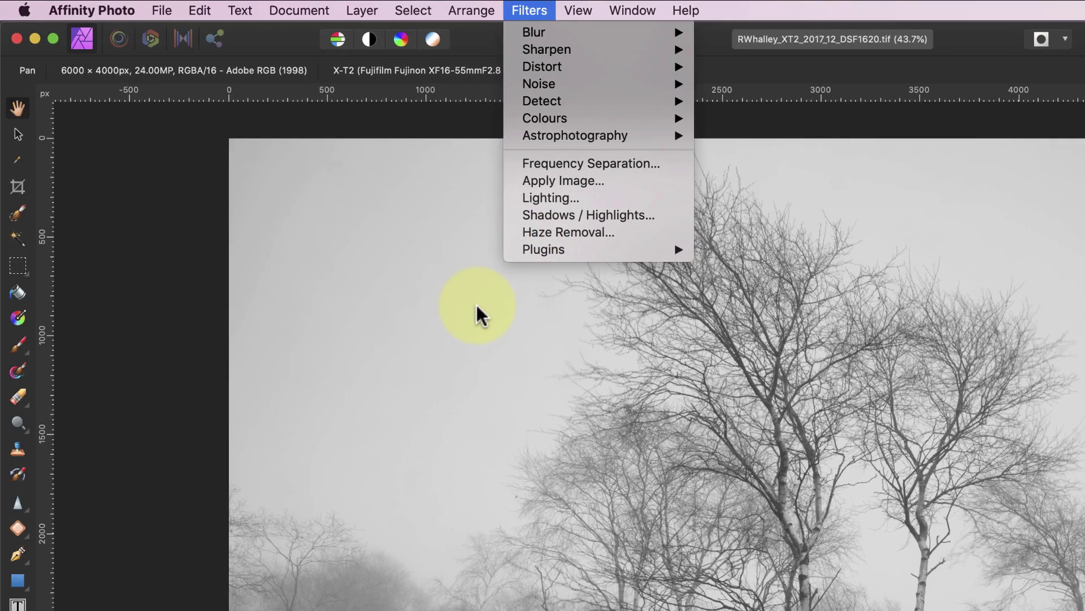
click(477, 304)
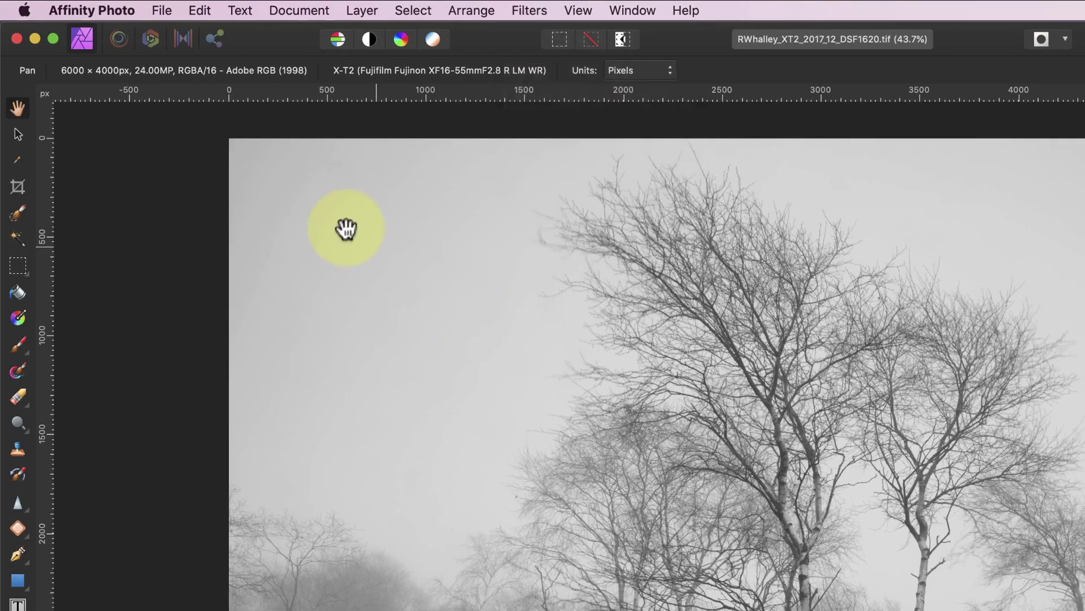
click(111, 11)
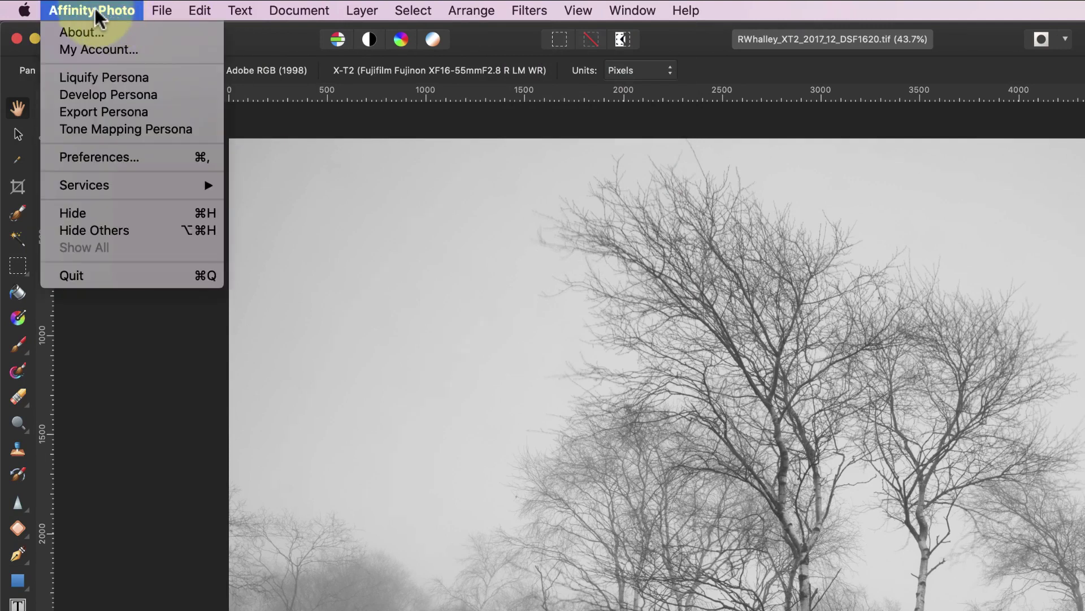
click(133, 159)
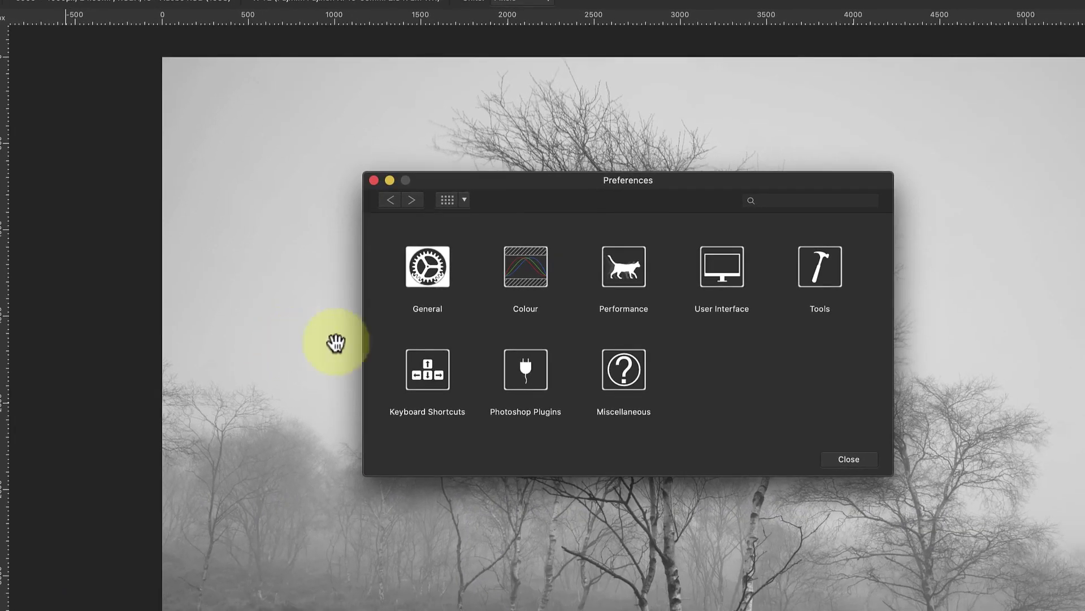
Show the Photoshop Plugins preferences page, which lists no detected plugins.
click(533, 364)
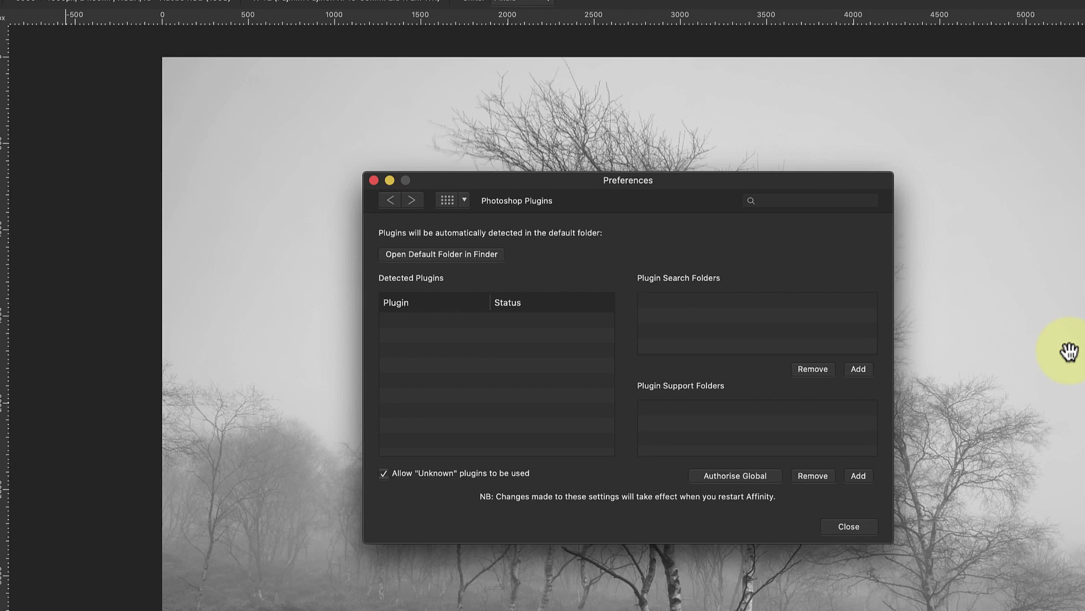
Reveal the default Plugins folder in Finder, confirm it is empty, and close the Finder window.
click(473, 253)
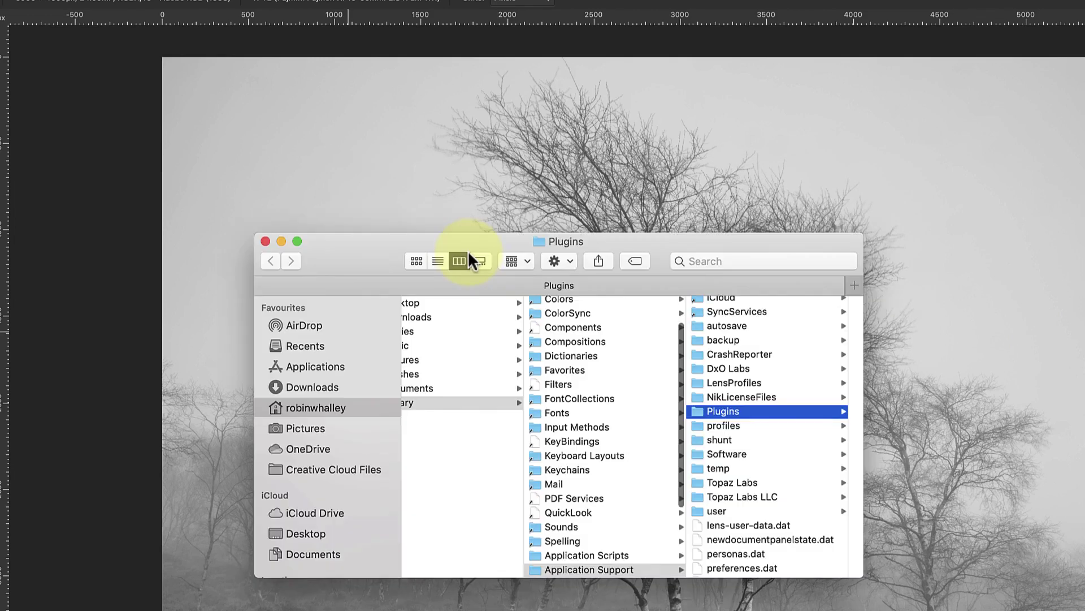
click(710, 408)
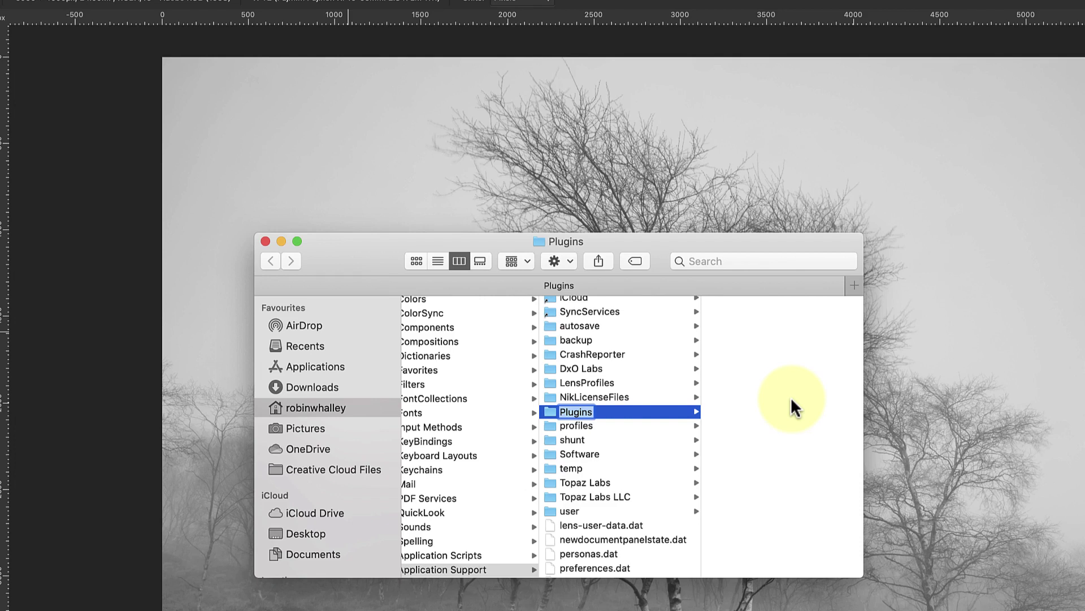
click(265, 240)
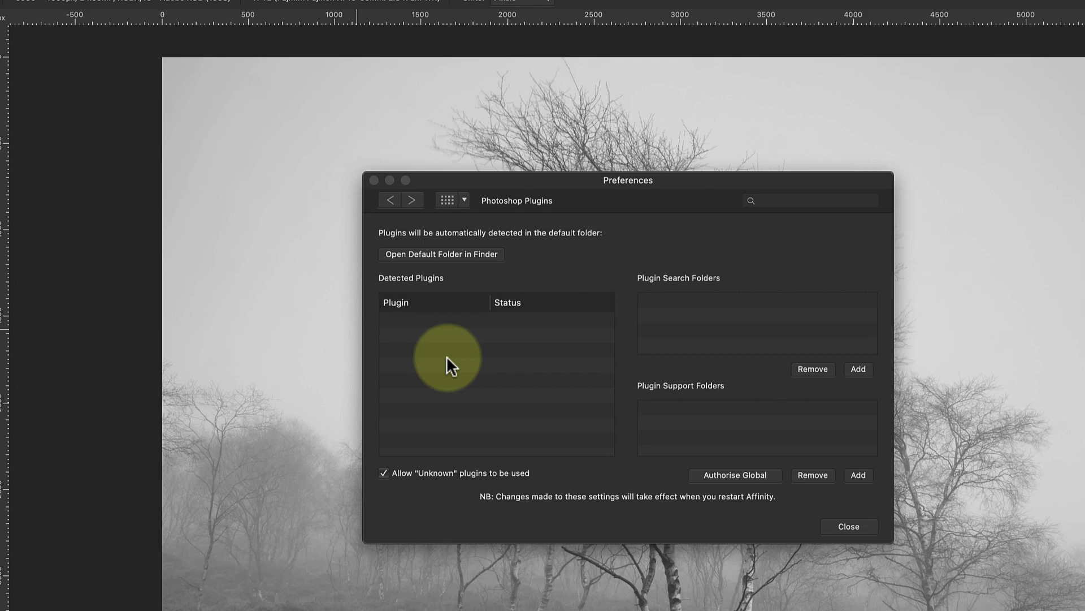
Add a plugin search folder, bringing up the 'Select a folder to search for plugins' picker.
click(858, 368)
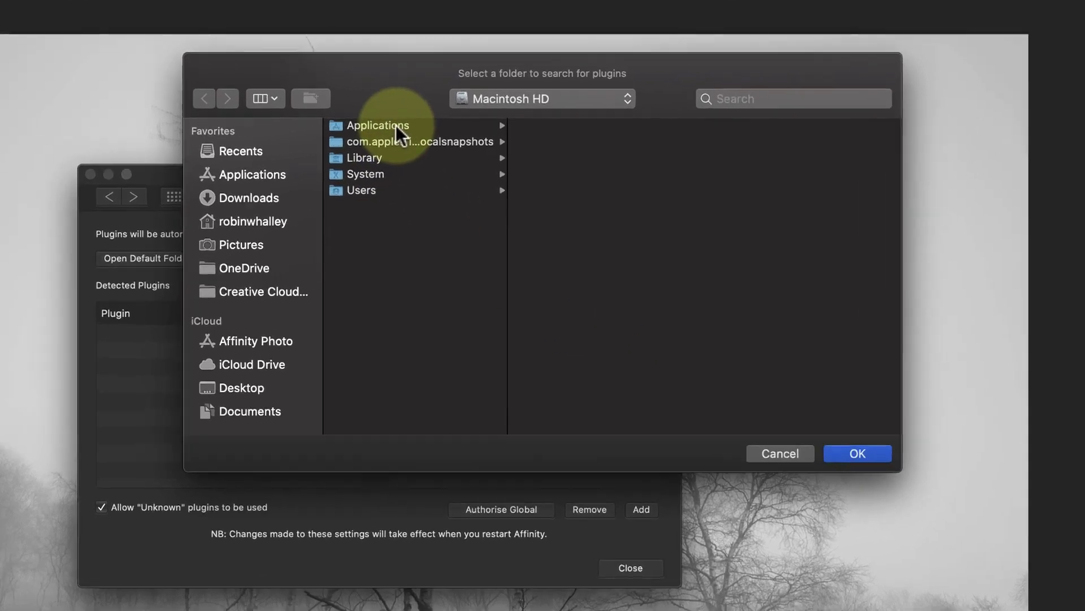
In Applications, browse the Adobe Photoshop 2020, 2021, CC 2018 and CC 2019 folders.
click(396, 125)
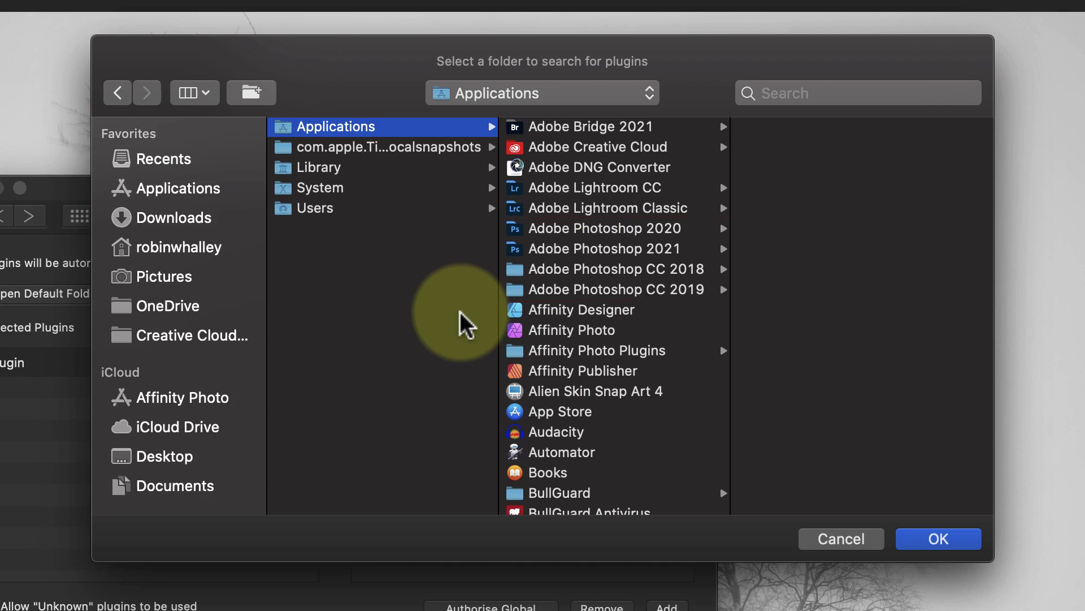
click(656, 229)
click(657, 249)
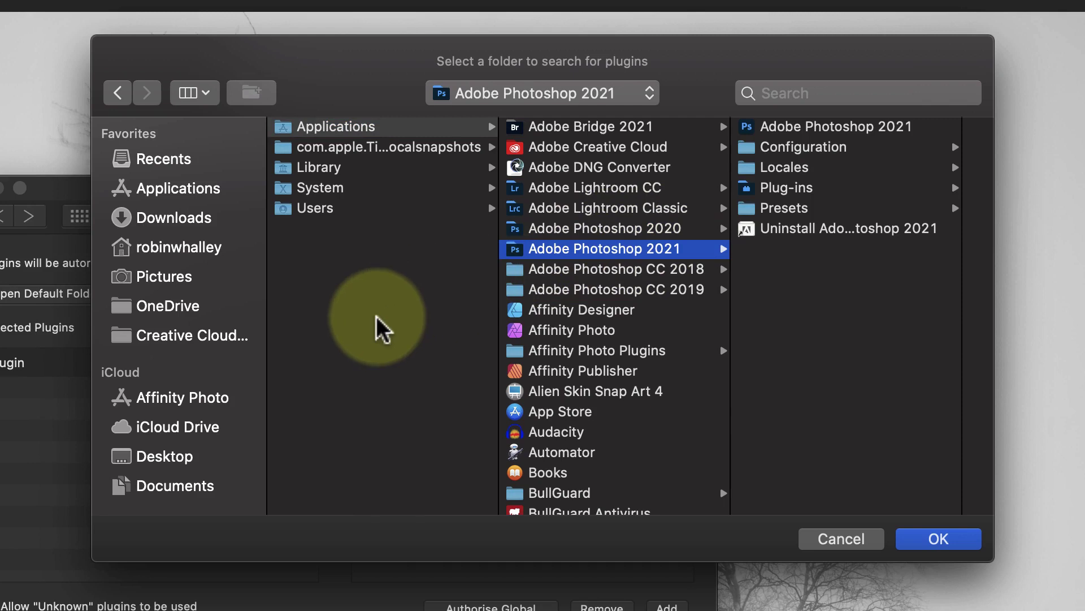
click(536, 270)
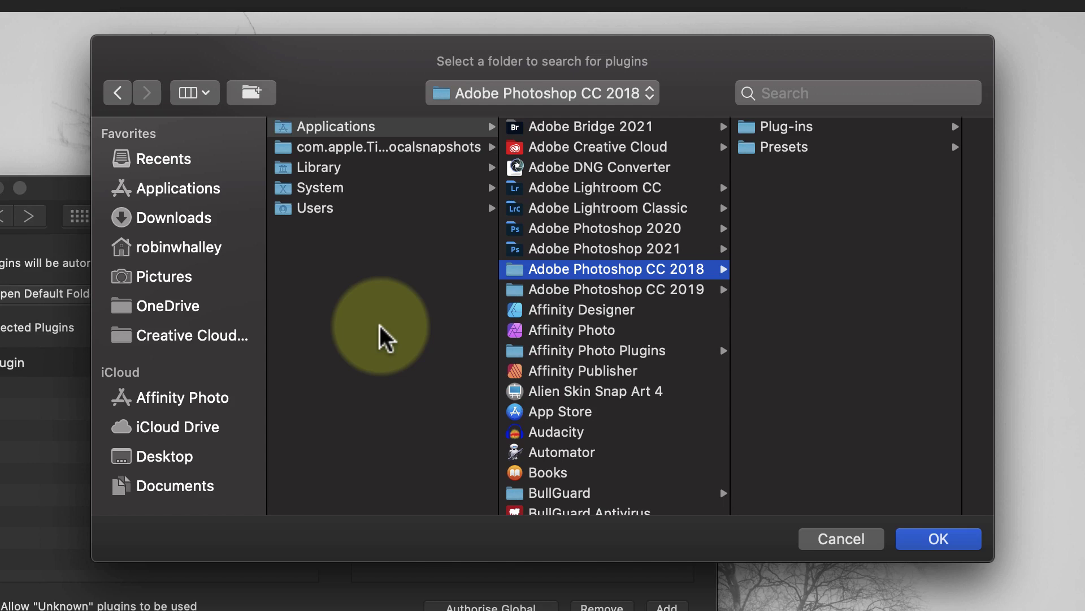
click(524, 293)
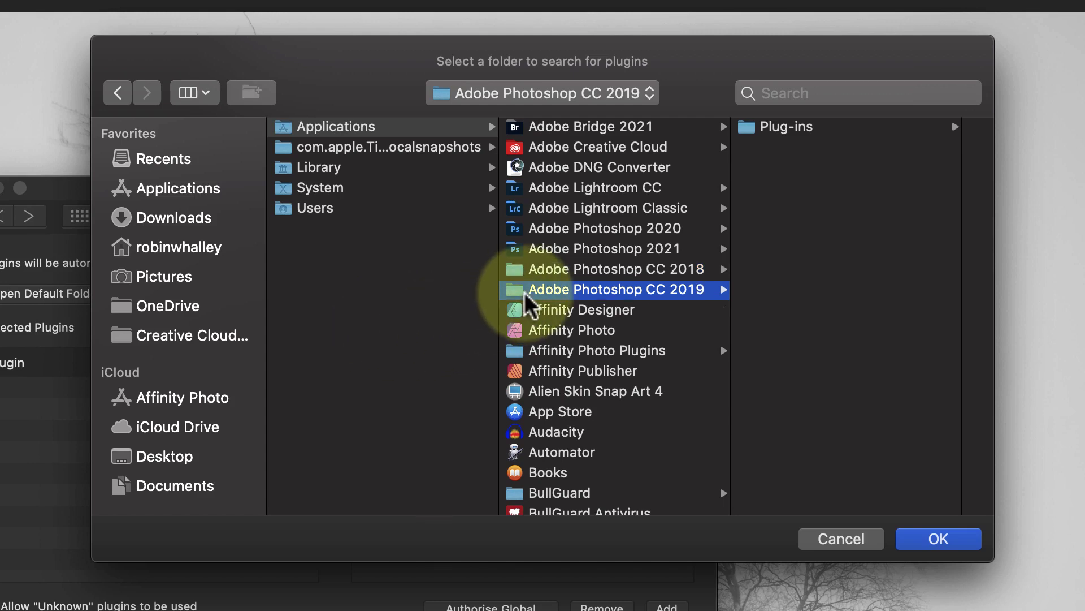
click(543, 269)
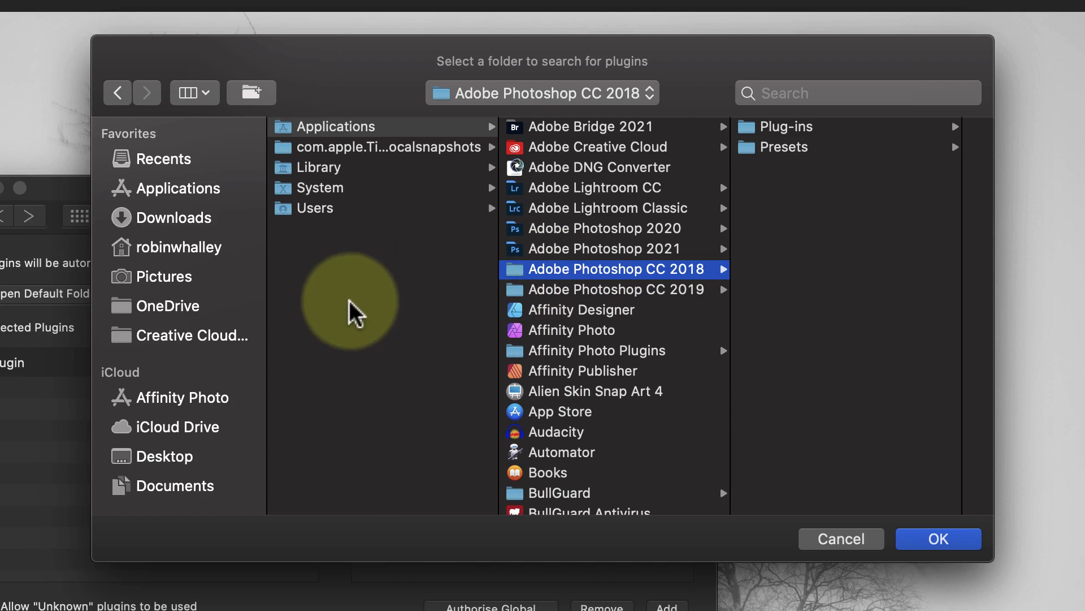
Compare the CC 2018 and CC 2019 Plug-ins folders, ending back on Adobe Photoshop CC 2018.
click(783, 127)
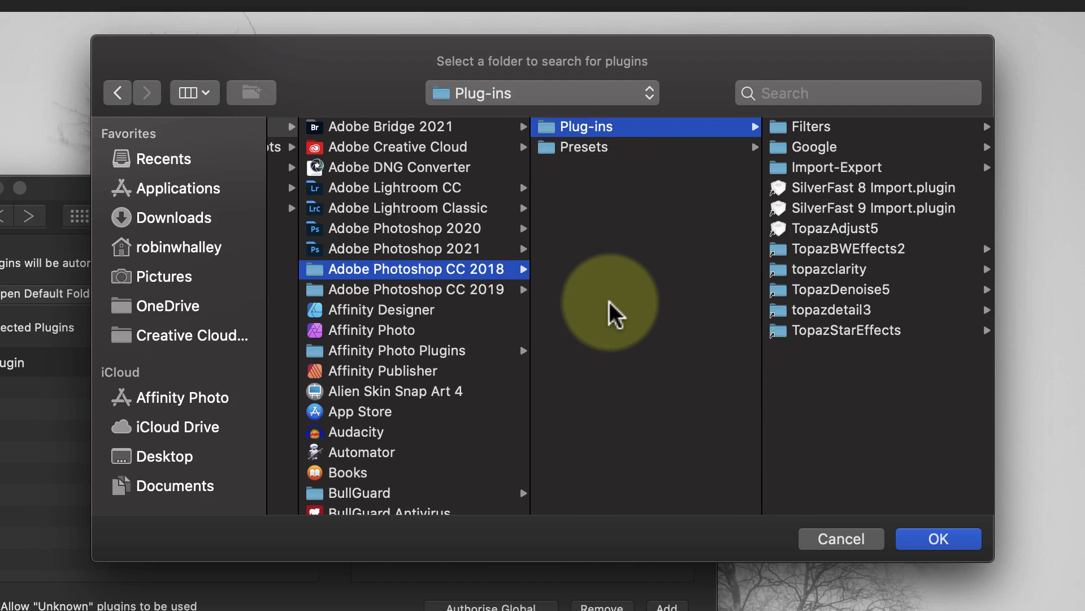
click(378, 274)
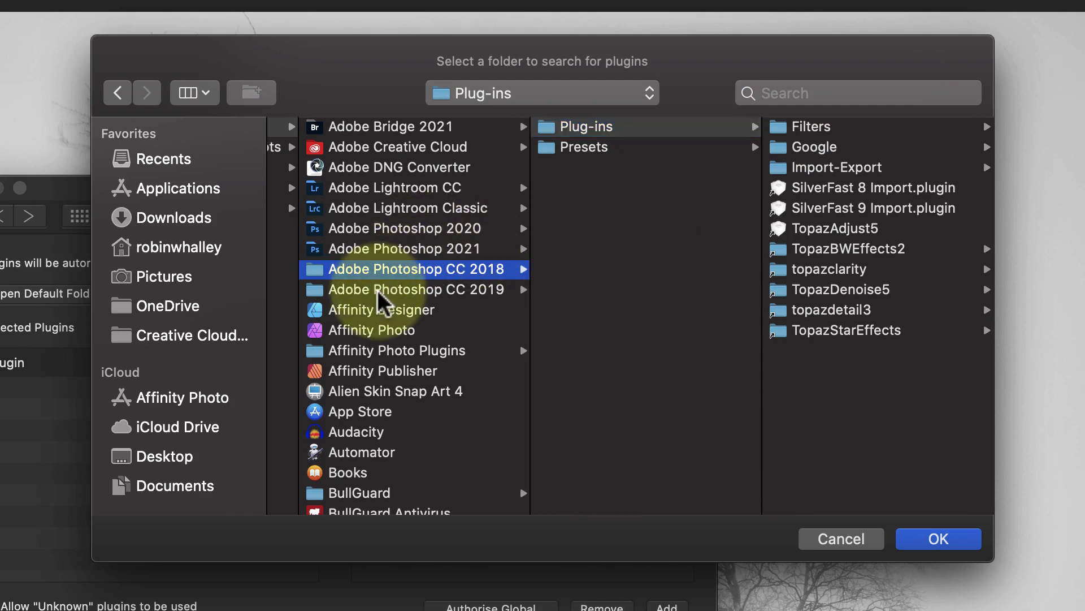
click(379, 290)
click(628, 129)
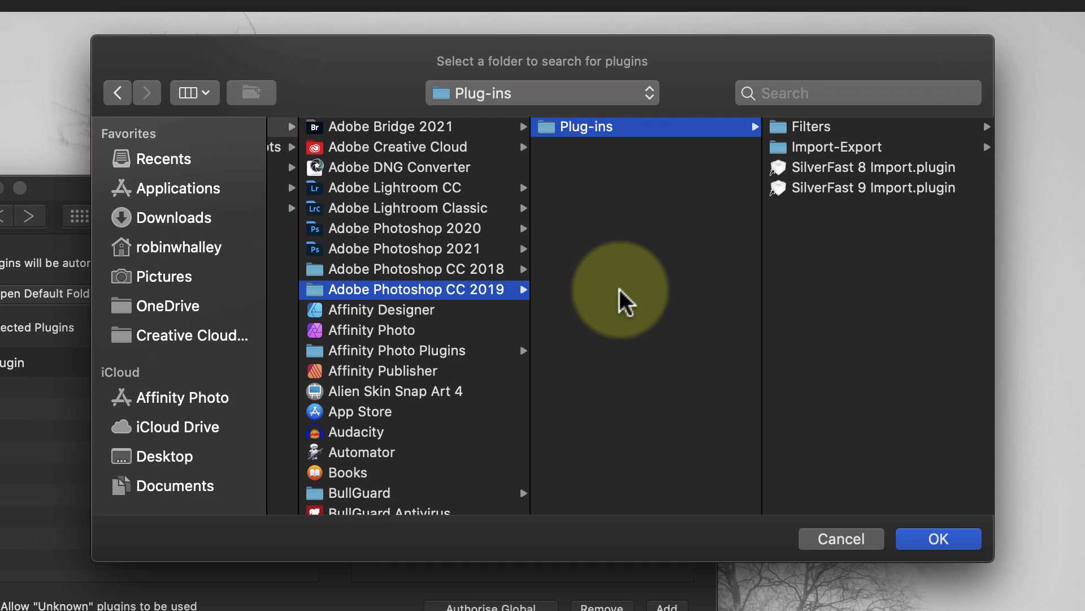
click(501, 270)
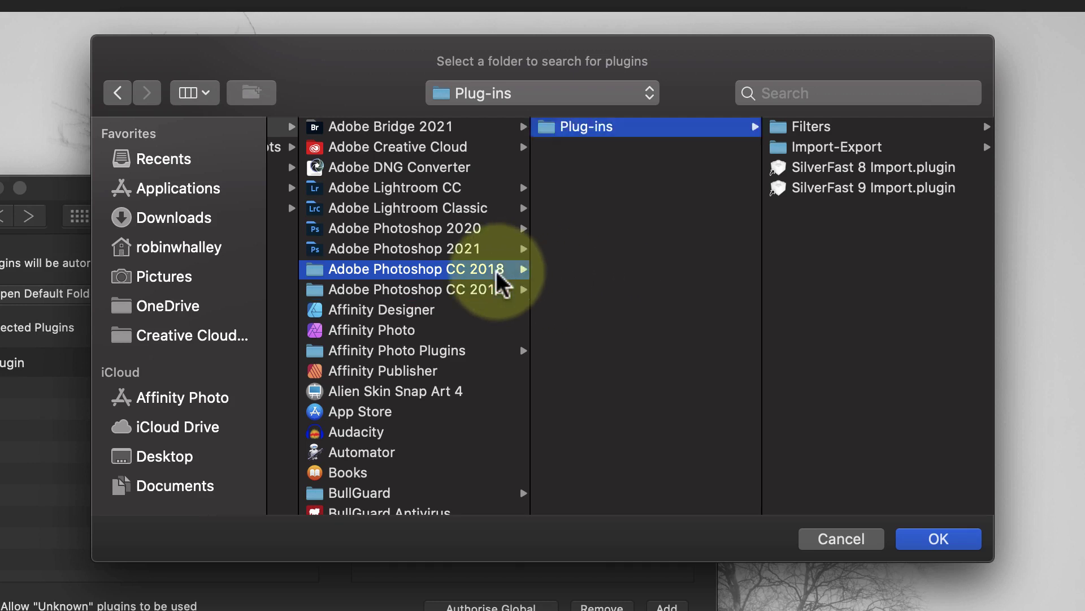
Inspect the CC 2018 Plug-ins folder and its Google plugins subfolder.
click(609, 130)
click(802, 146)
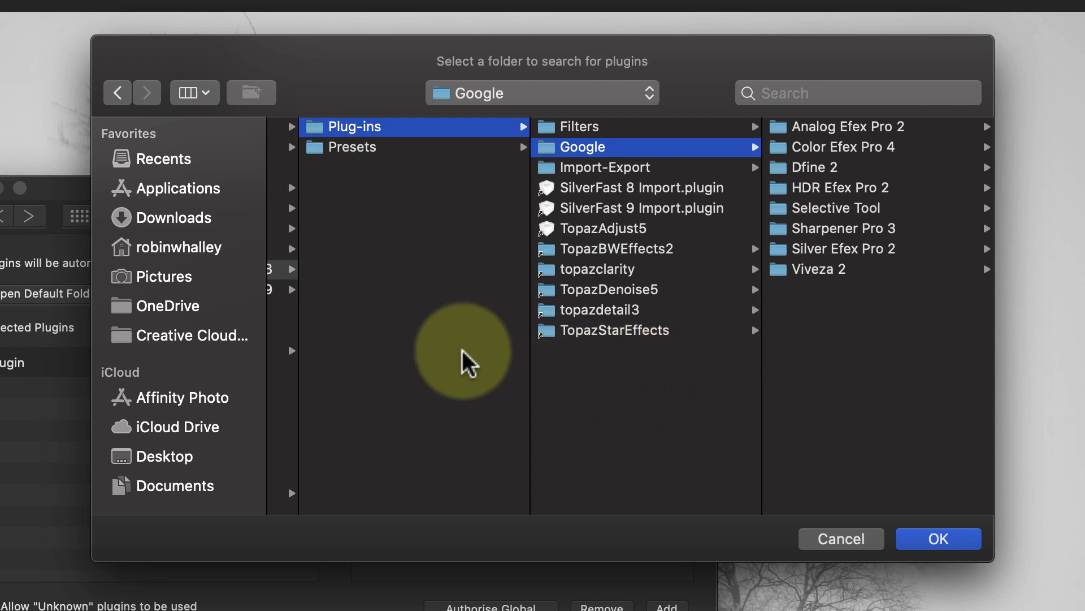
scroll(463, 350, left, 2)
scroll(462, 350, left, 6)
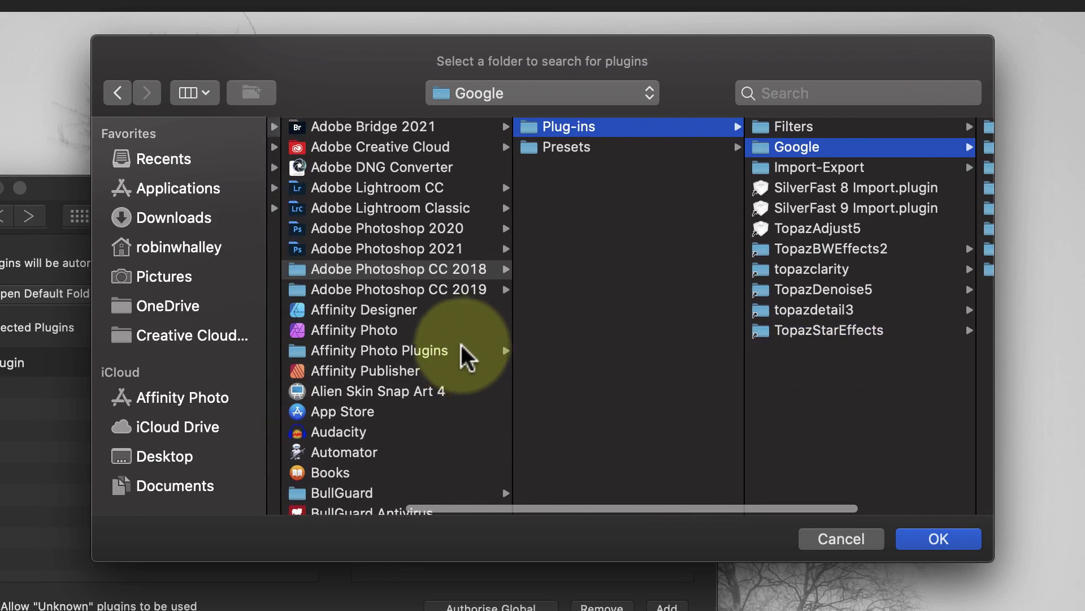
Check the CC 2019, 2020 and 2021 Plug-ins folders, ending in 2021's Generator and SilverFast folder.
click(407, 291)
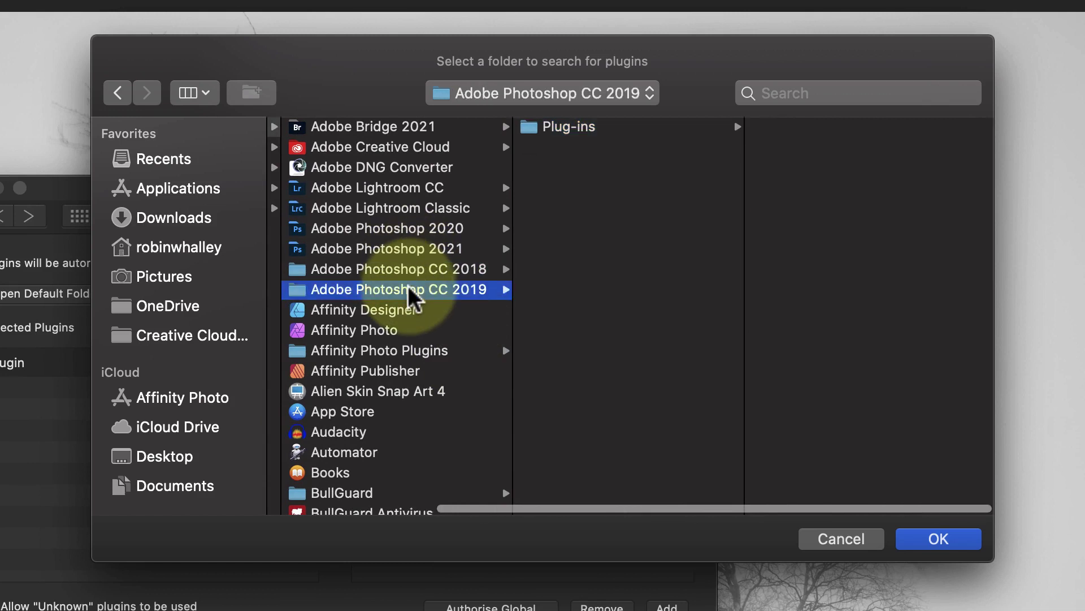
click(572, 131)
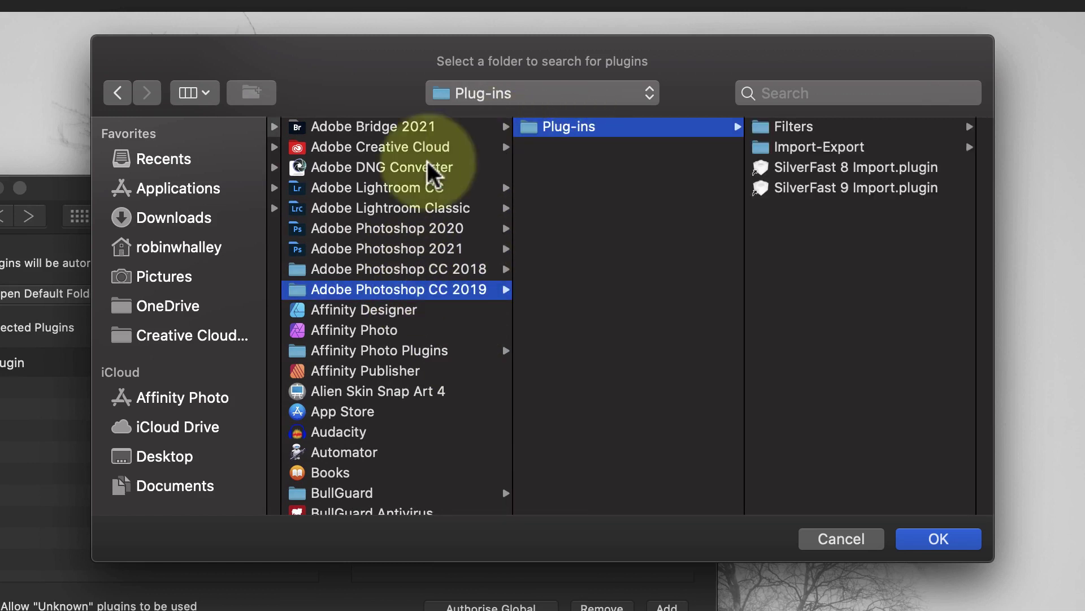
click(415, 227)
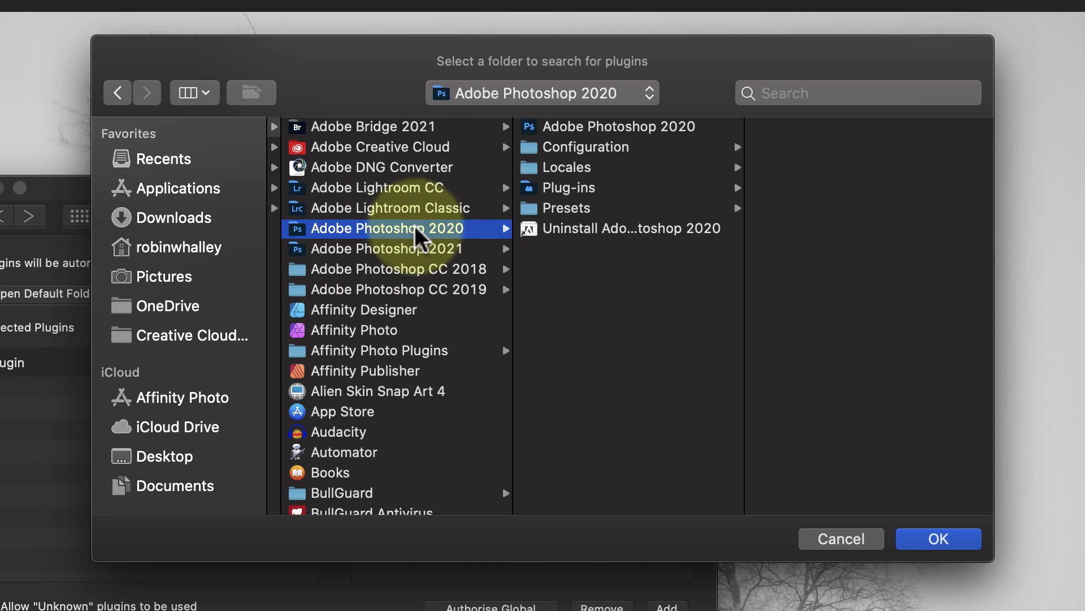
click(580, 185)
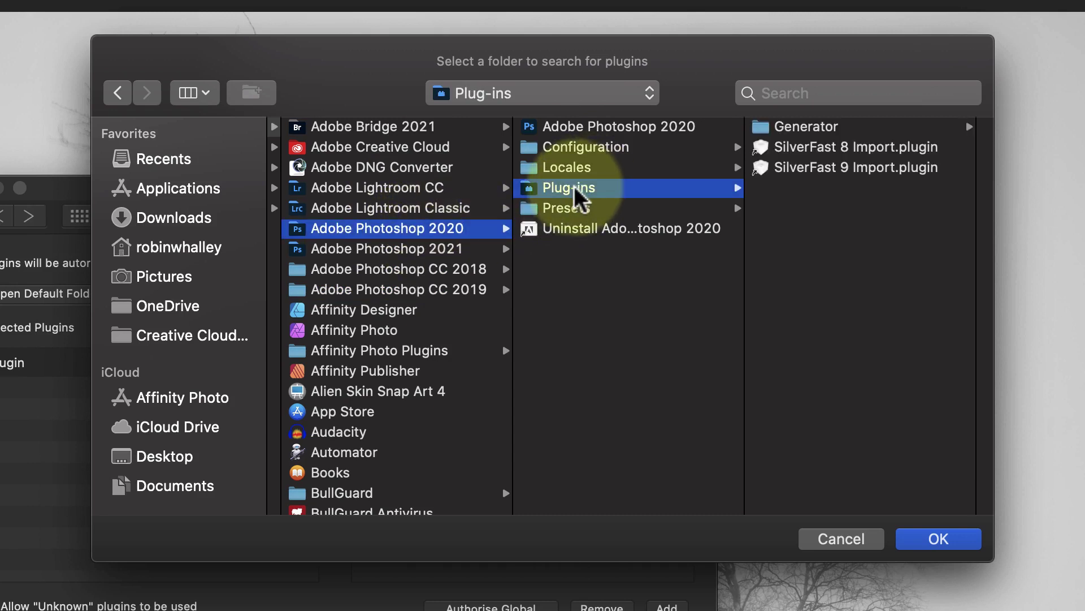
click(445, 249)
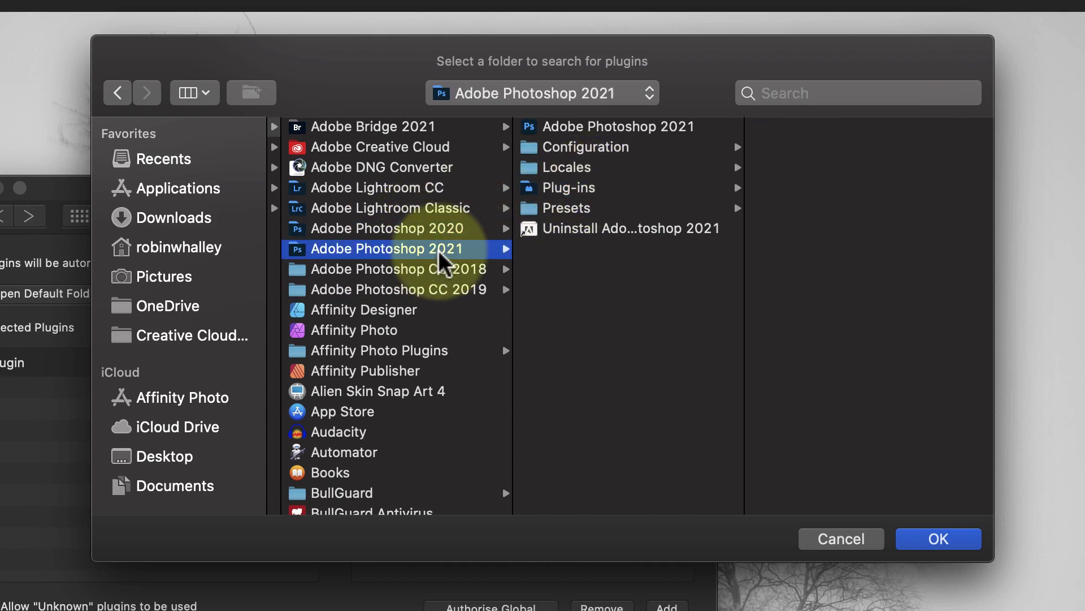
click(579, 187)
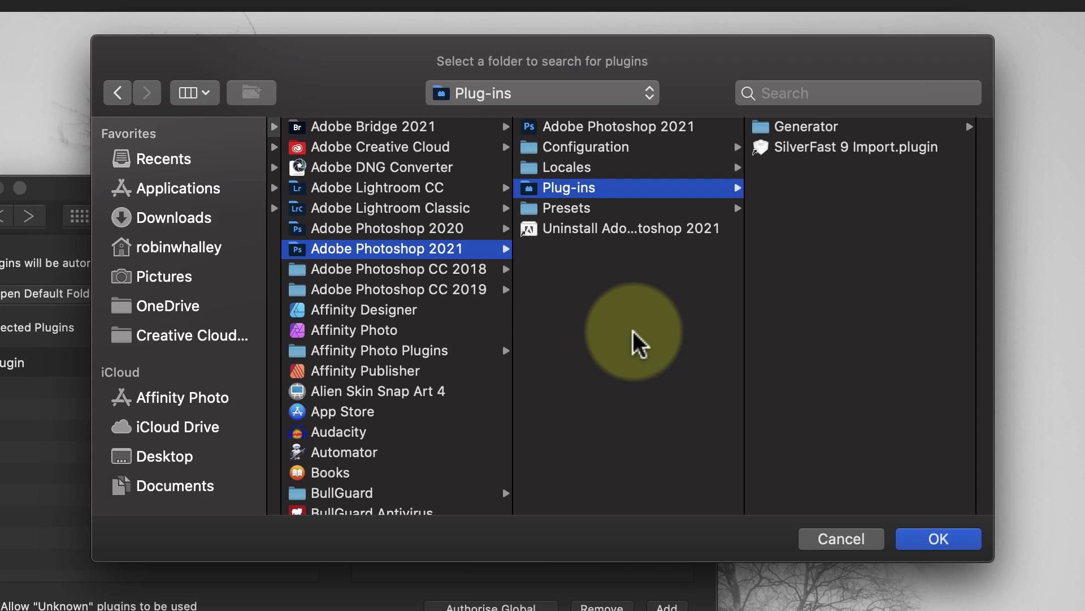
scroll(553, 330, left, 2)
scroll(553, 330, left, 5)
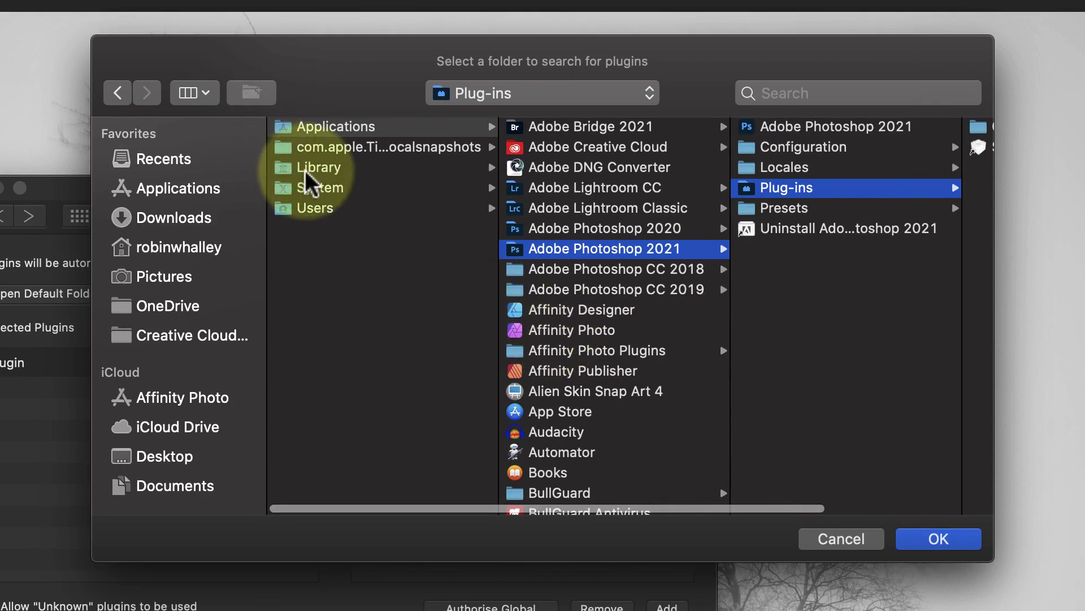
Browse to Library > Application Support > Adobe > Plug-Ins > CC.
click(286, 167)
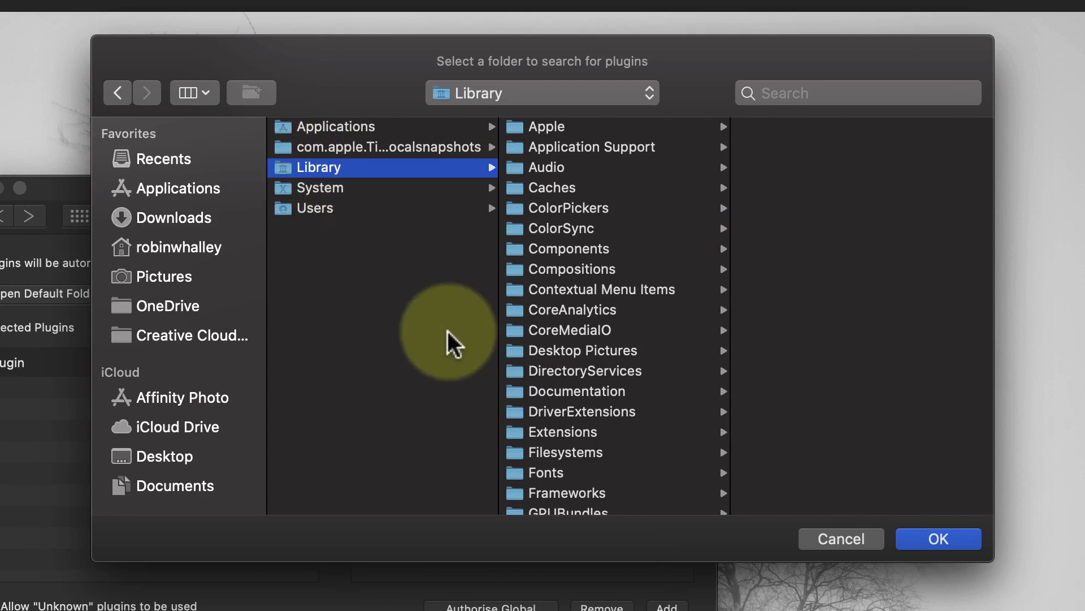
click(576, 149)
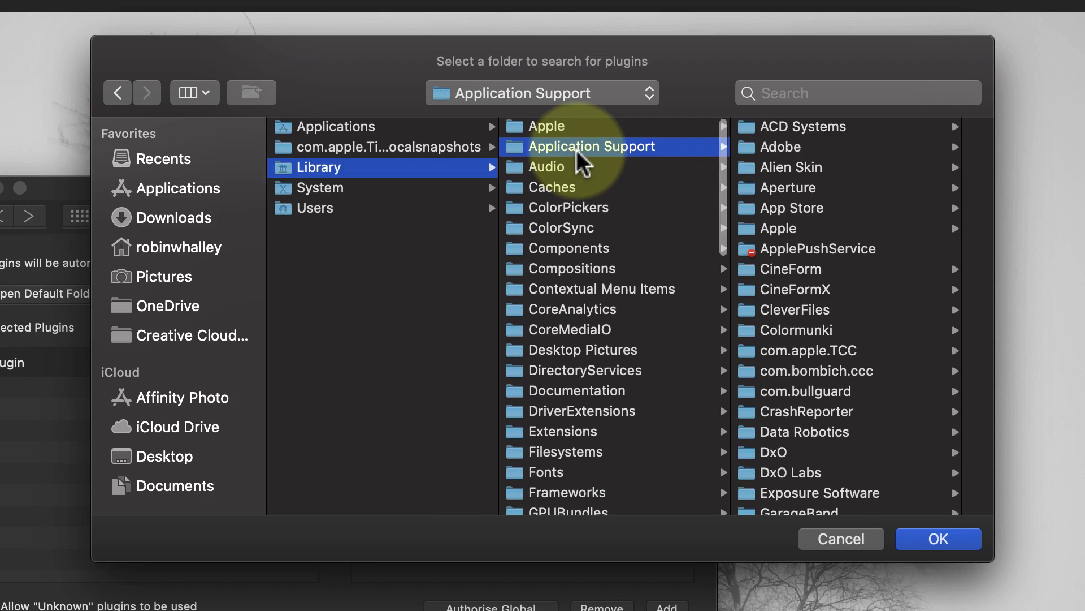
click(764, 147)
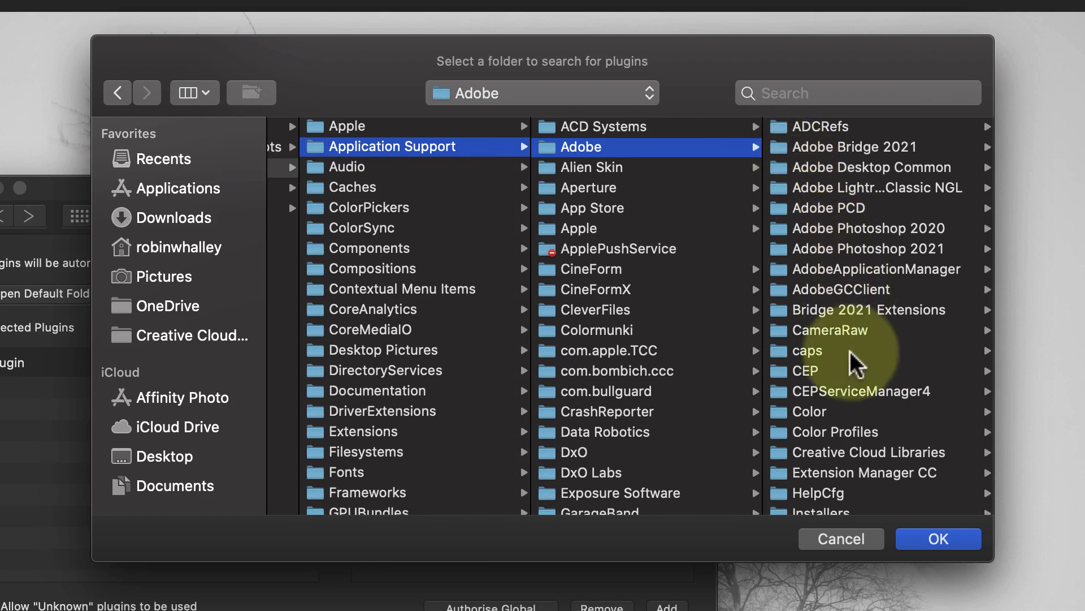
scroll(850, 352, down, 3)
scroll(850, 352, down, 4)
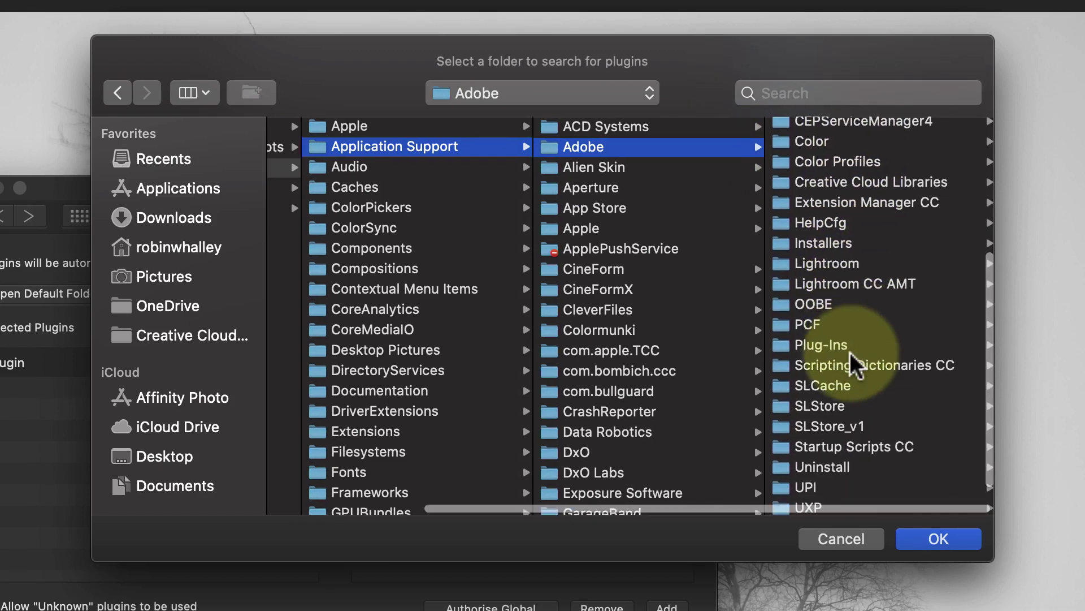
click(818, 344)
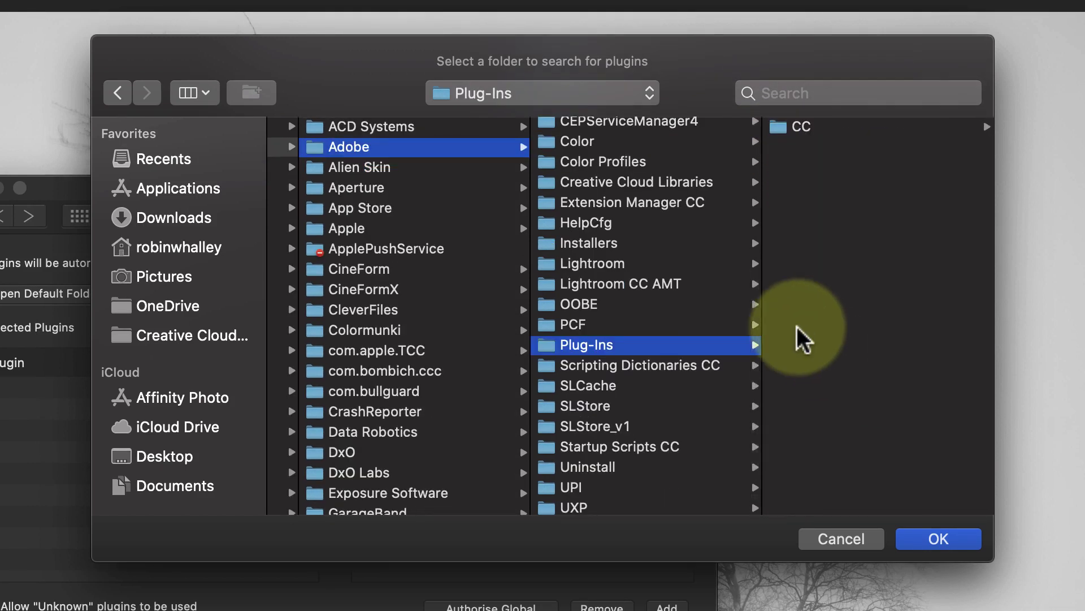
click(794, 127)
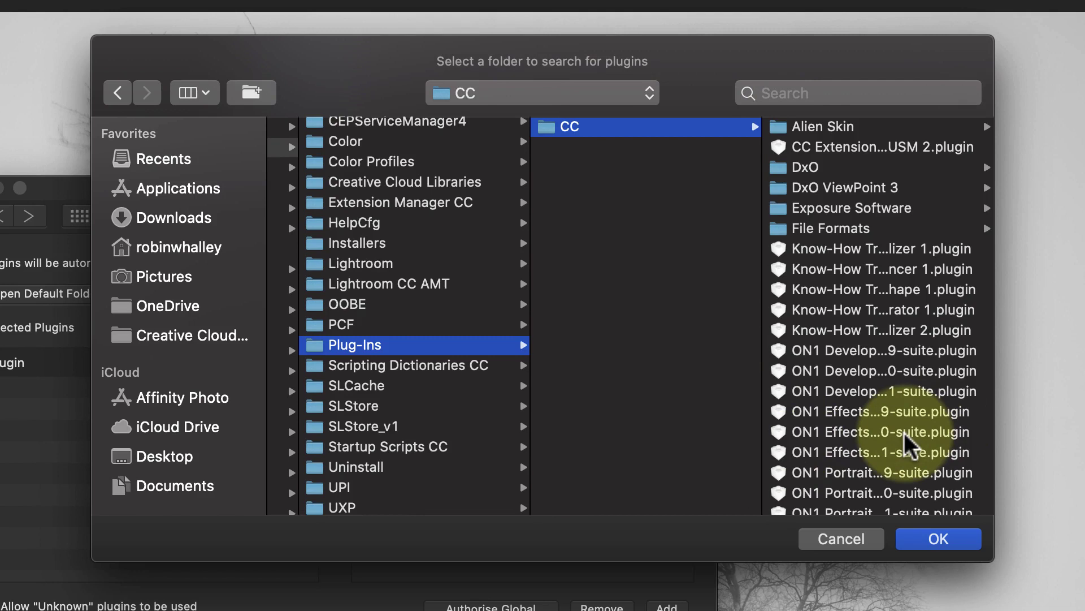
Look inside the DxO plugin folder, then select CC as the folder to choose.
scroll(905, 435, down, 3)
scroll(905, 435, down, 8)
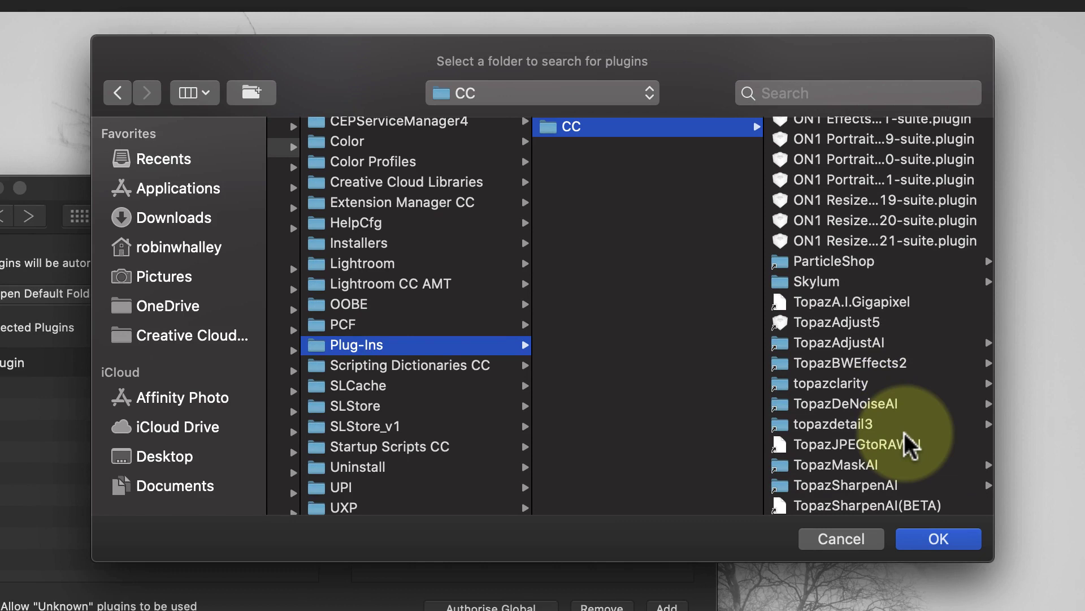
scroll(905, 433, up, 10)
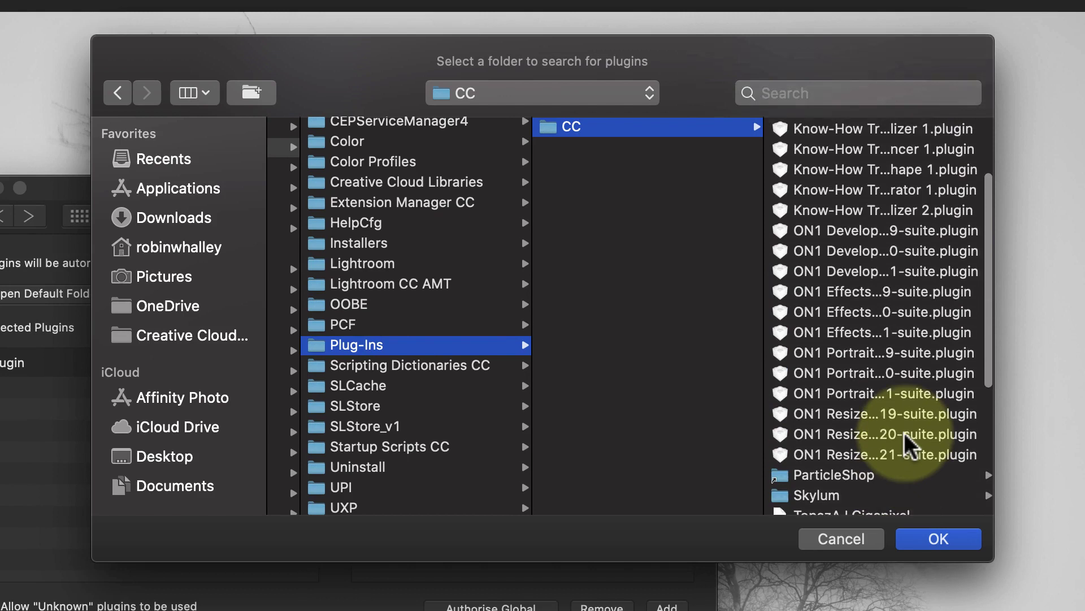
click(820, 168)
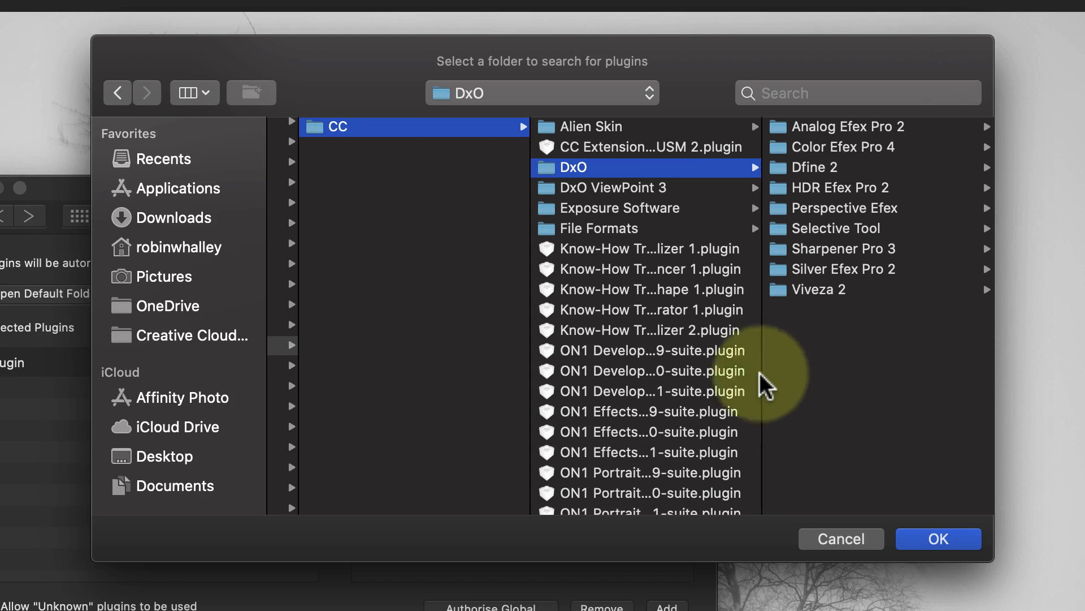
click(321, 139)
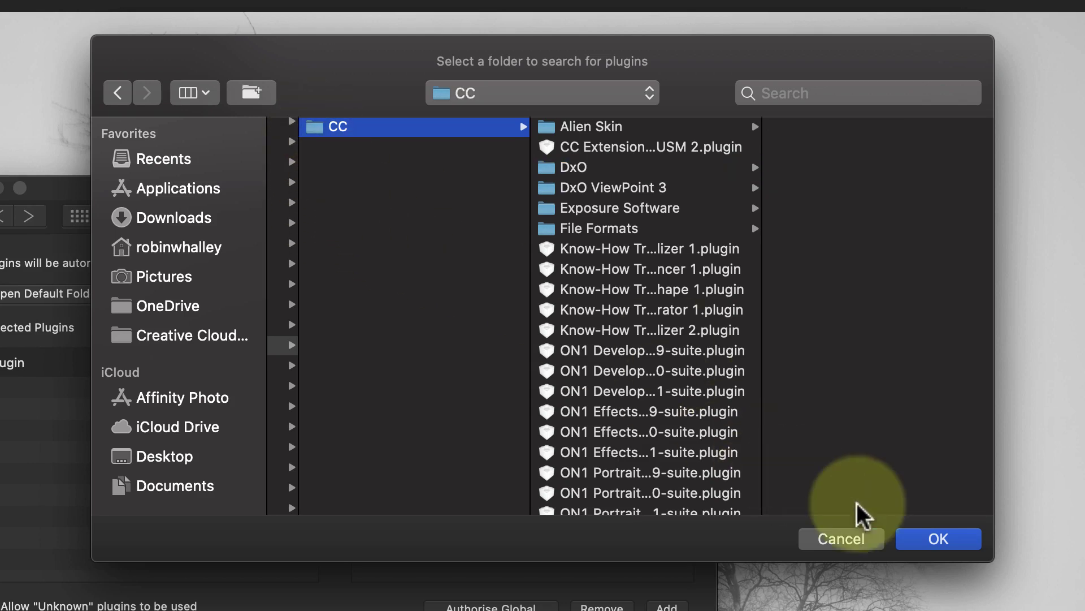
Add Plug-Ins/CC and Applications/Adobe Photoshop 2021/Plug-ins as search folders, then close Preferences.
click(950, 541)
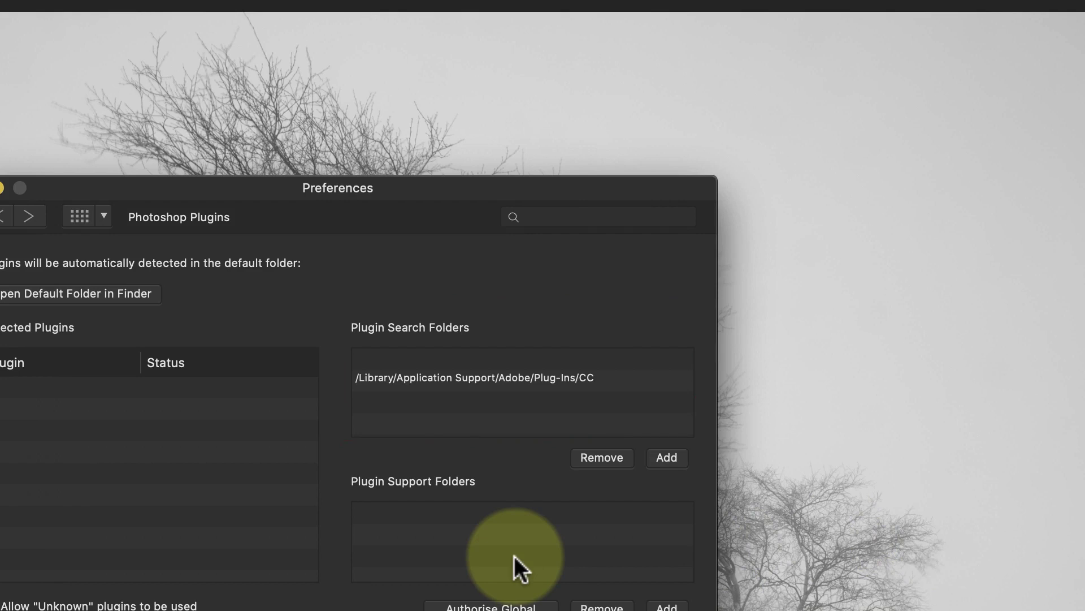
click(666, 459)
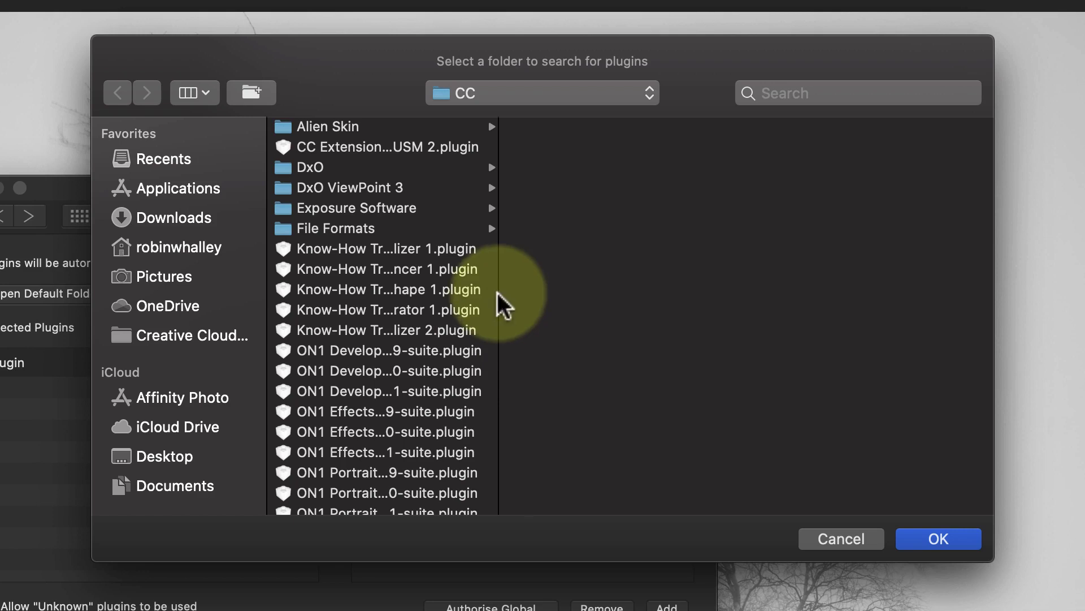
click(540, 92)
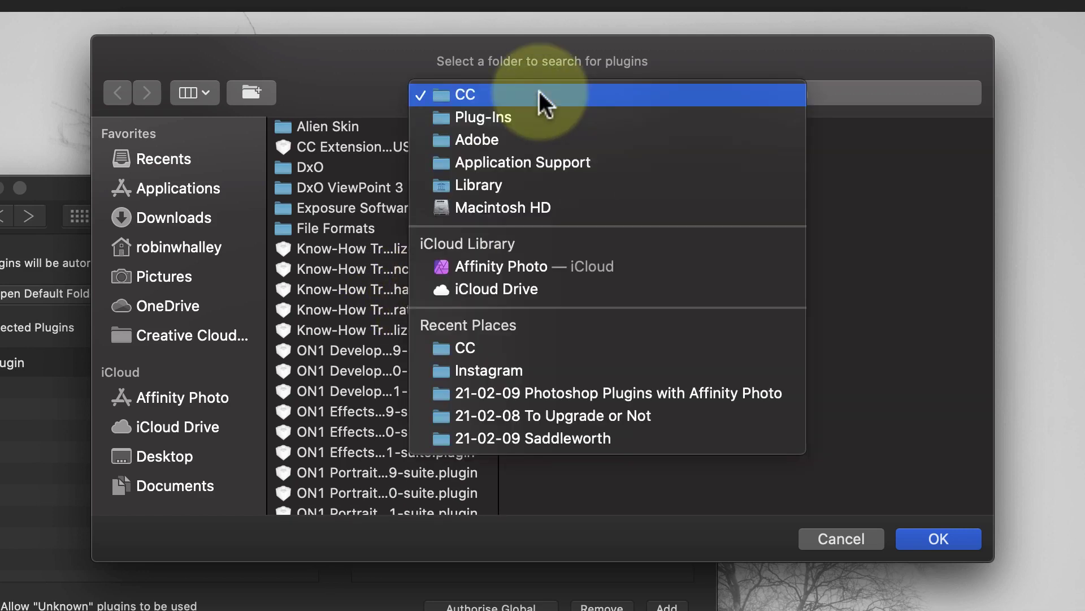
click(516, 207)
click(337, 134)
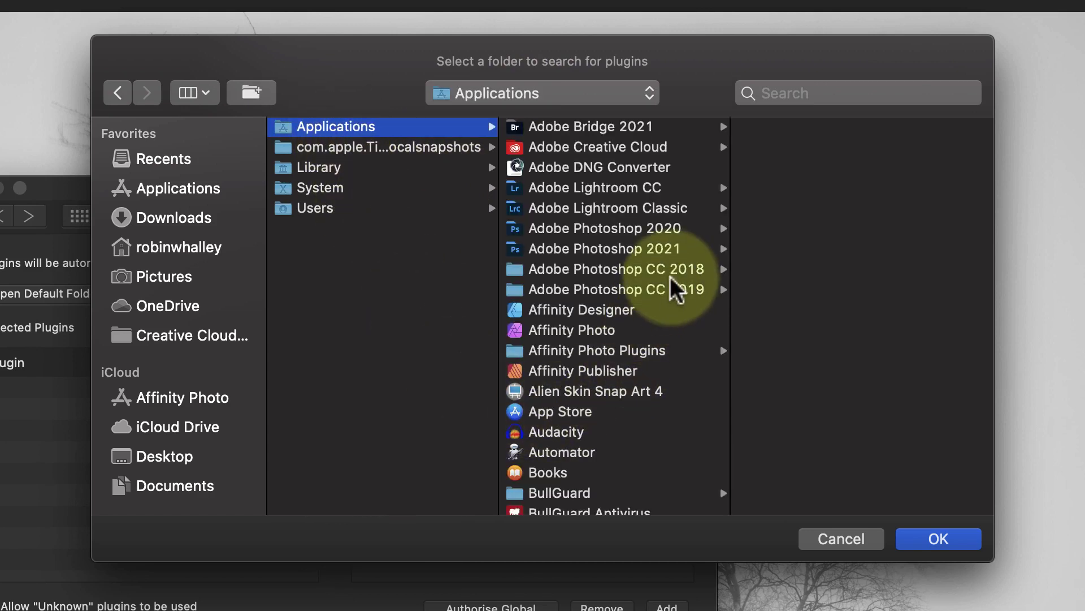
click(682, 248)
click(749, 188)
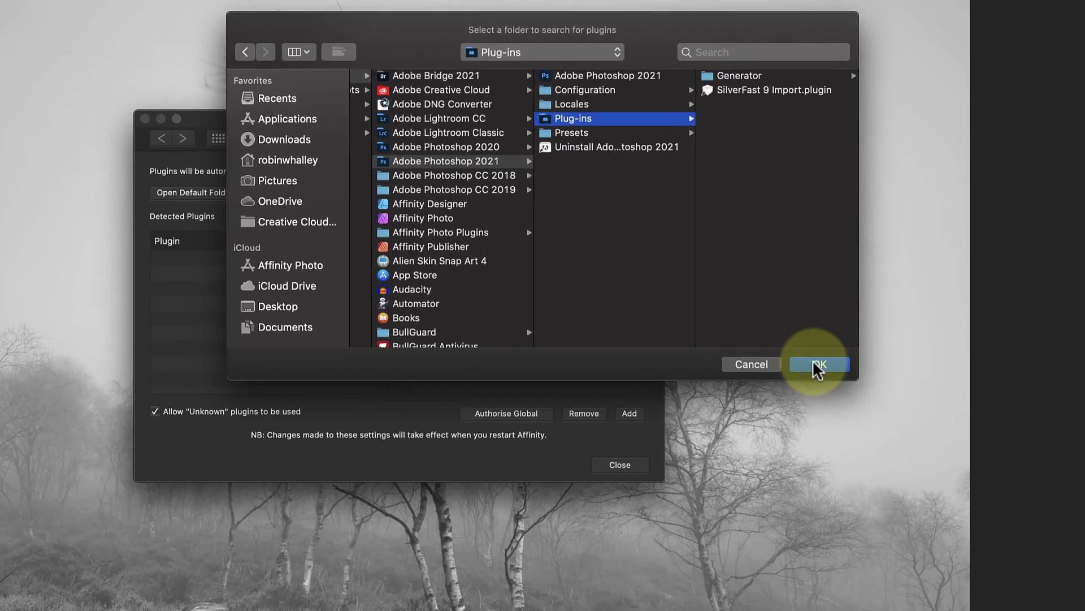
click(939, 537)
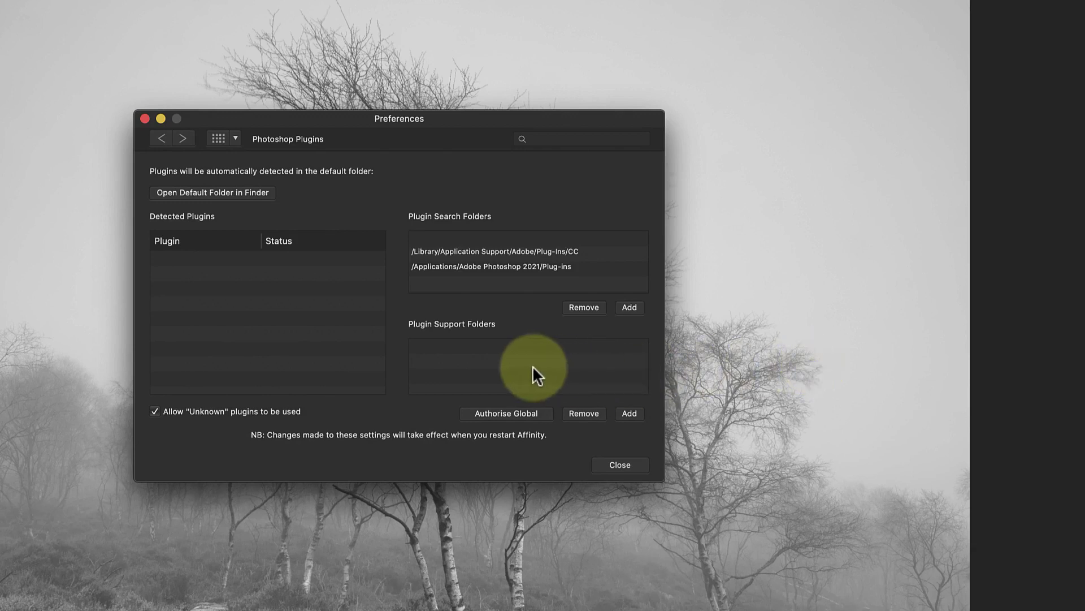
click(619, 465)
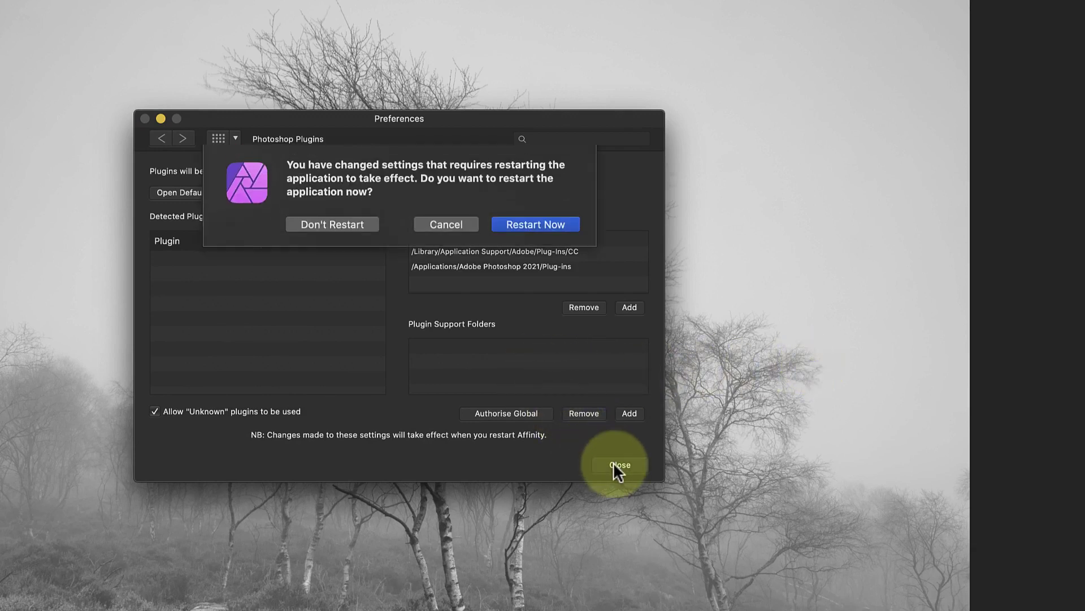
Restart Affinity Photo and reopen Preferences on the Photoshop Plugins page.
click(533, 224)
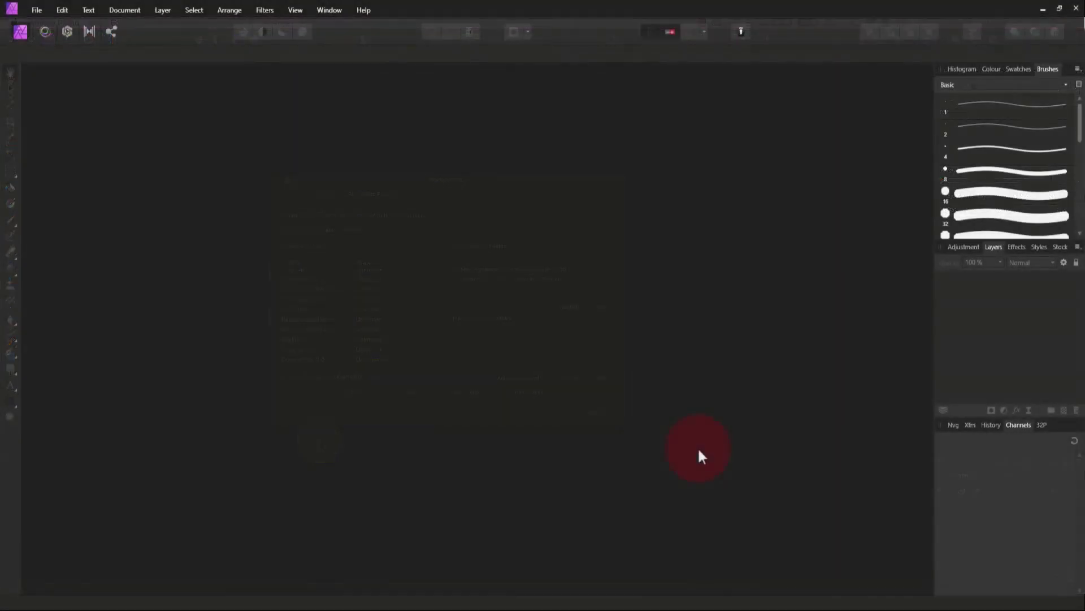
click(59, 11)
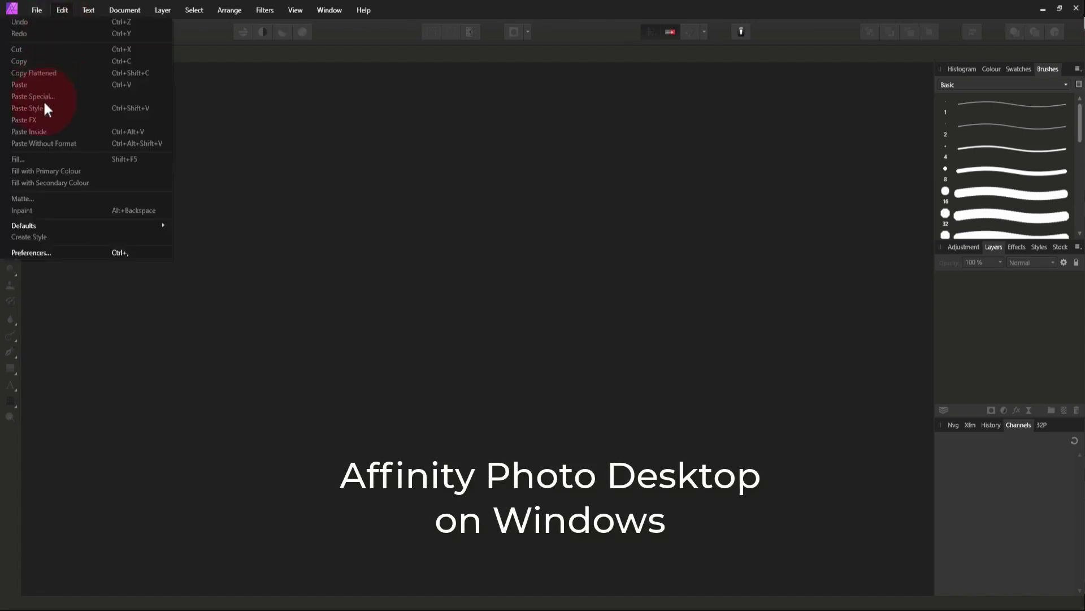
click(43, 253)
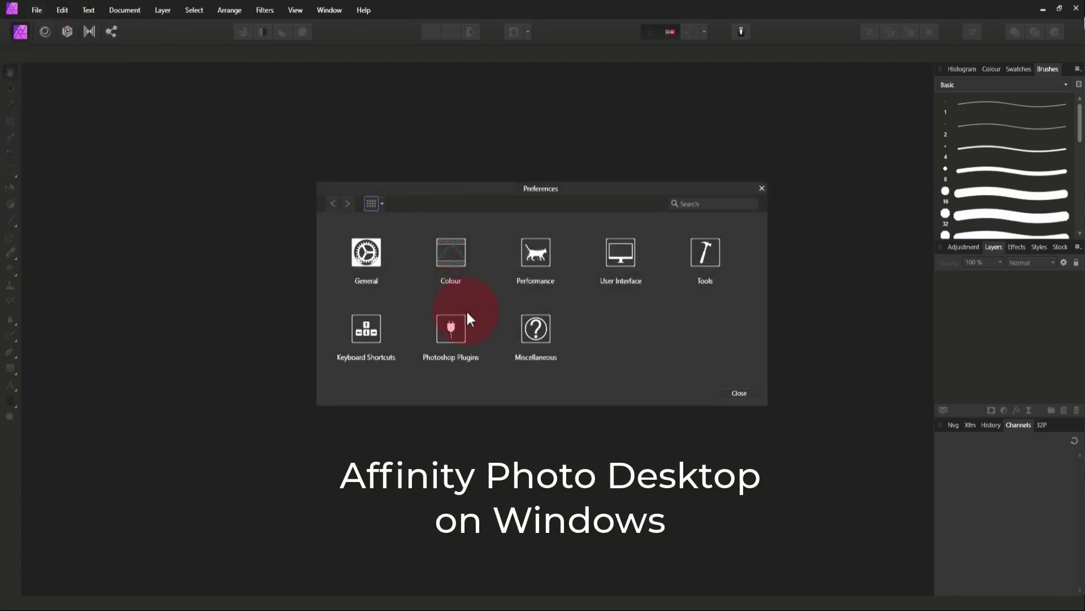
click(461, 335)
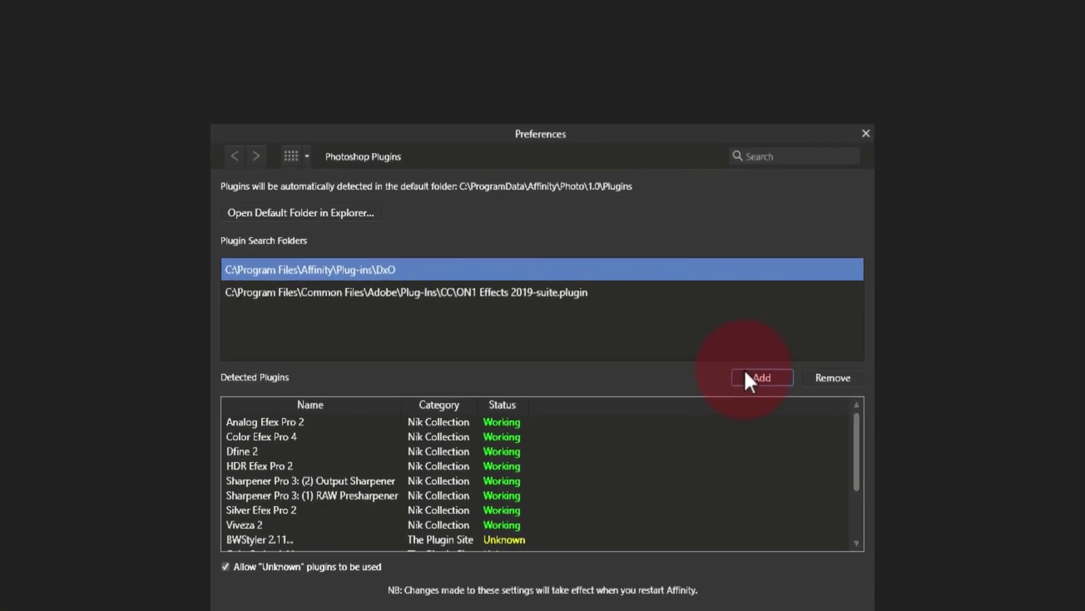
Add a search folder, browsing to C:\Program Files\Adobe\Adobe Photoshop CC 2019\Plug-ins.
click(691, 354)
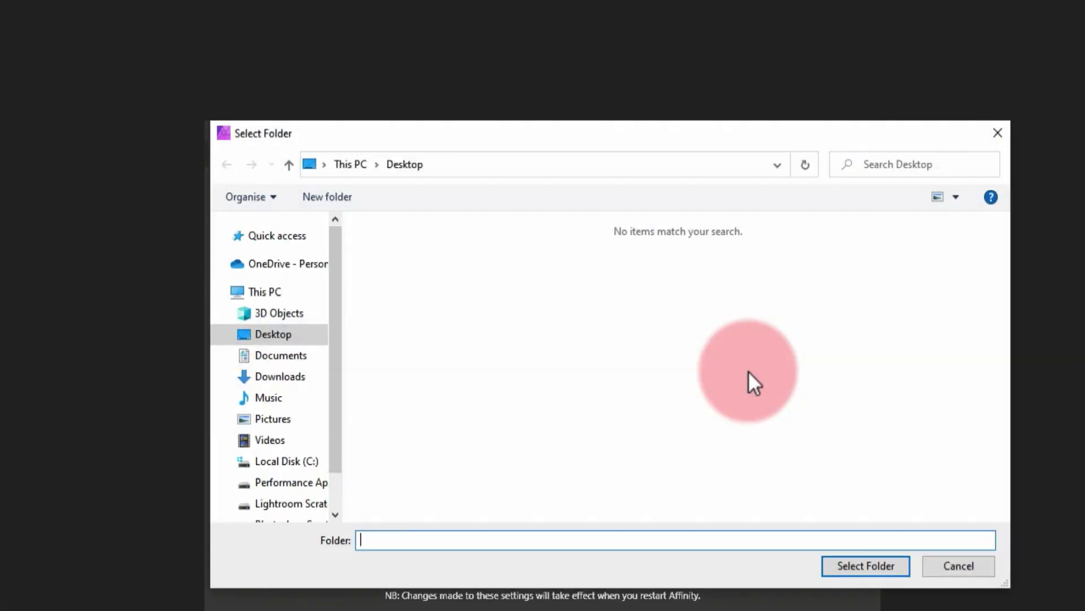
click(313, 467)
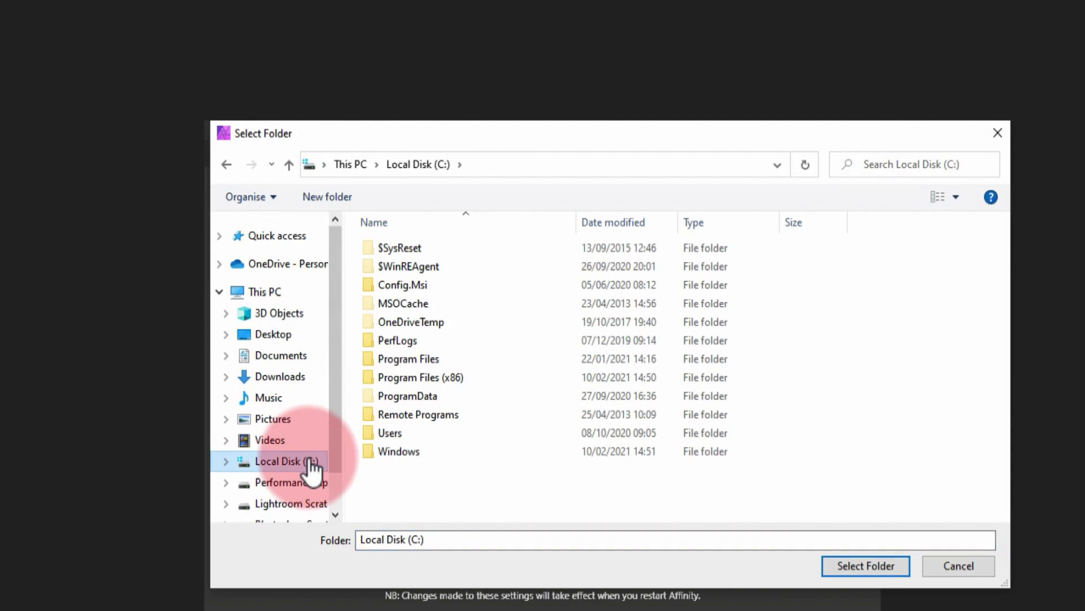
click(405, 358)
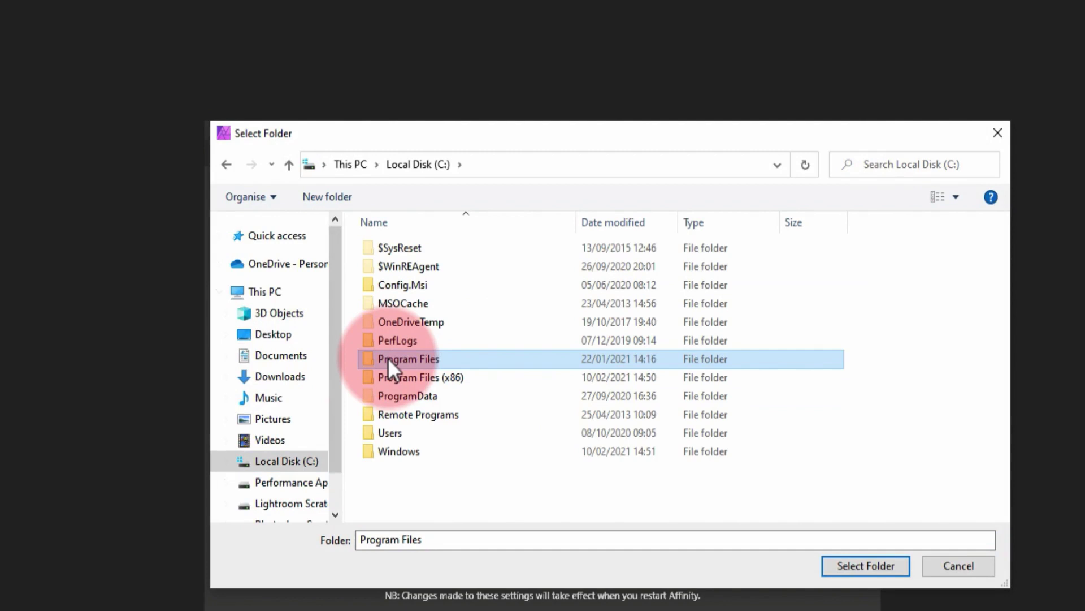
double_click(388, 358)
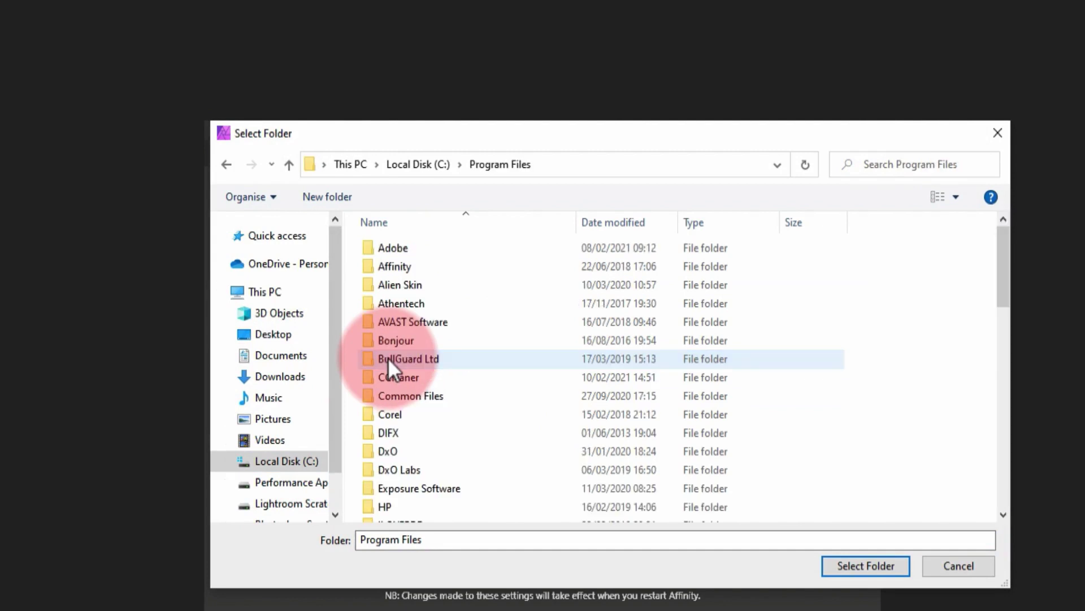
click(402, 250)
double_click(402, 250)
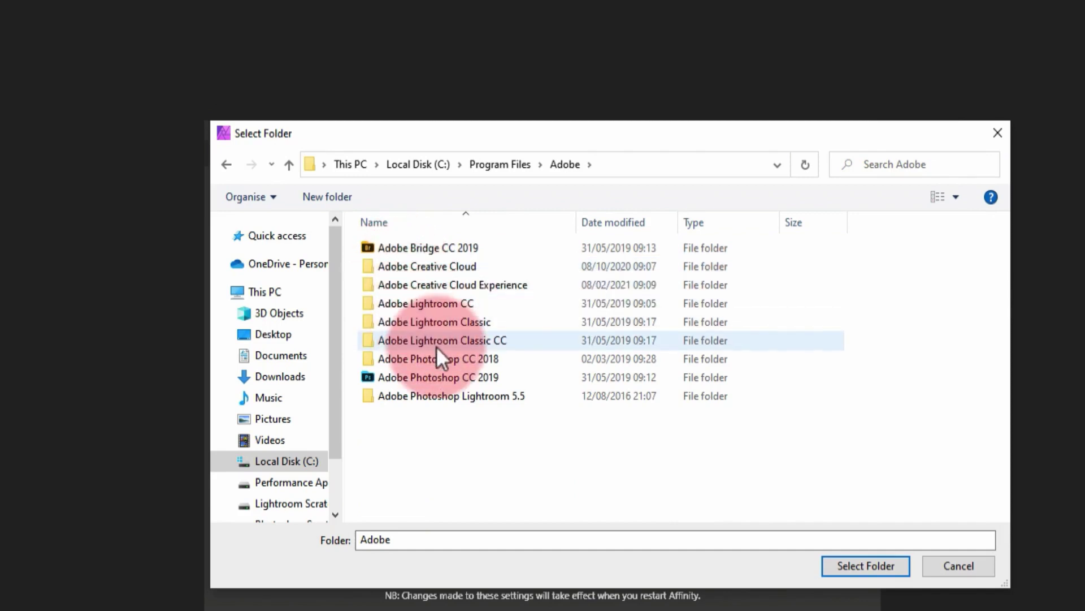
click(436, 374)
double_click(436, 375)
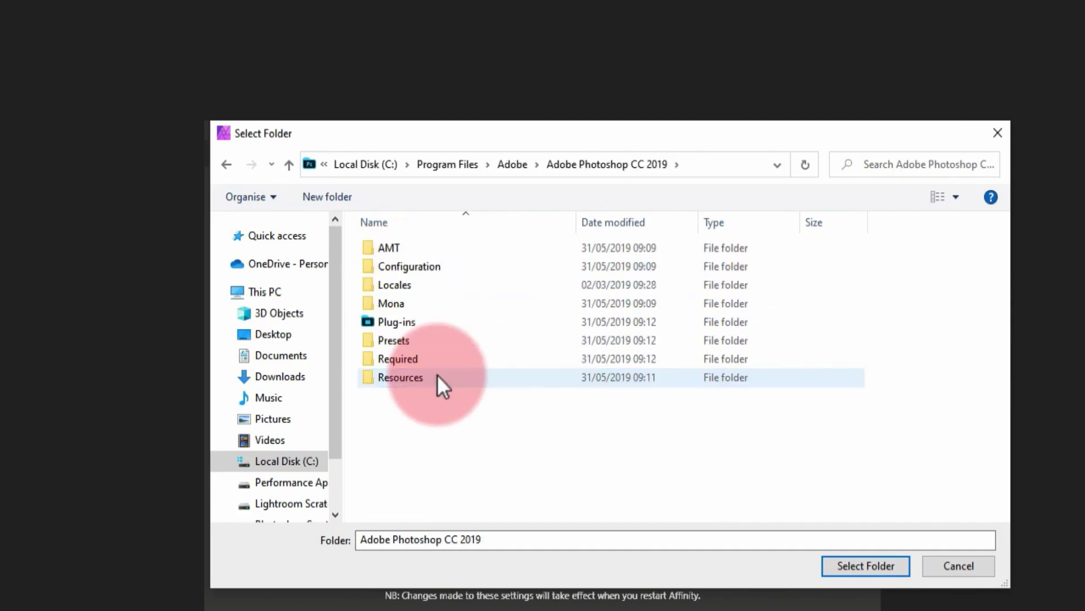
click(408, 322)
double_click(408, 322)
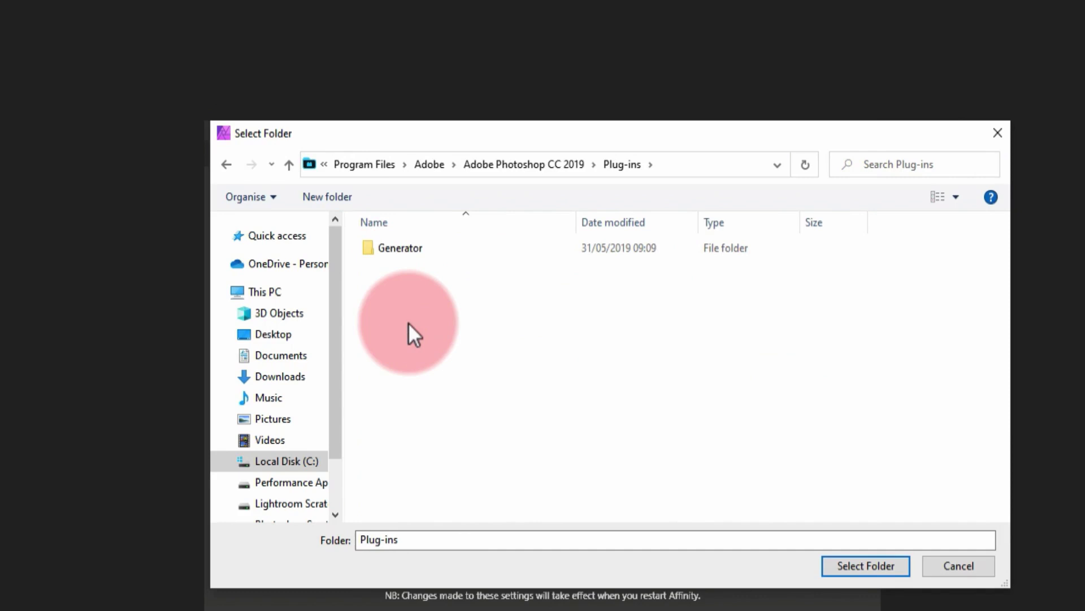
Browse from C: to Program Files\Common Files\Adobe\Plug-Ins\CC to reveal the DxO and ON1 2020 plugin folders.
click(299, 461)
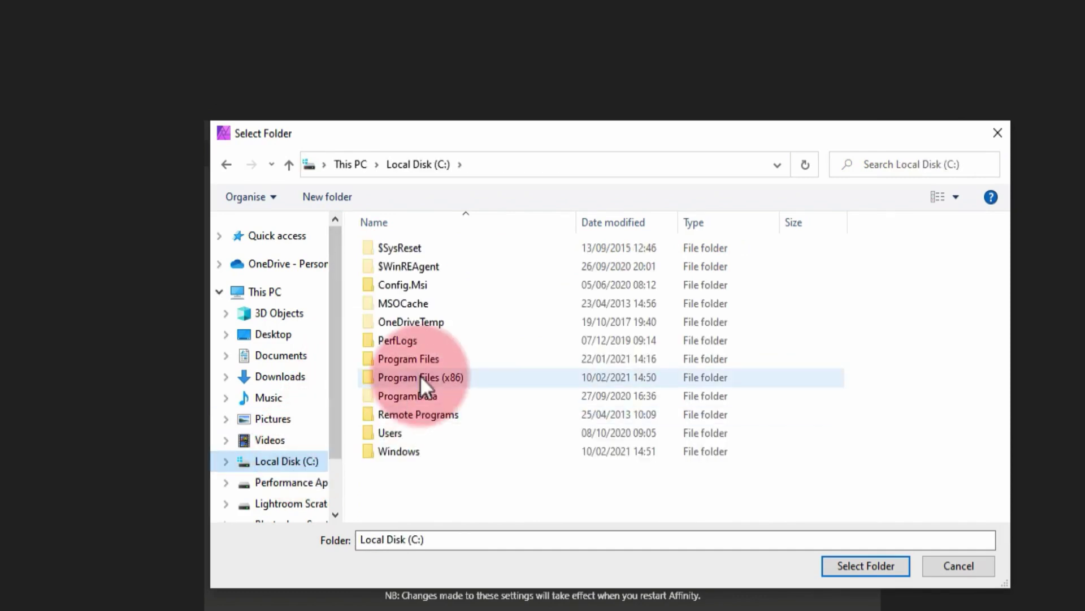
double_click(423, 359)
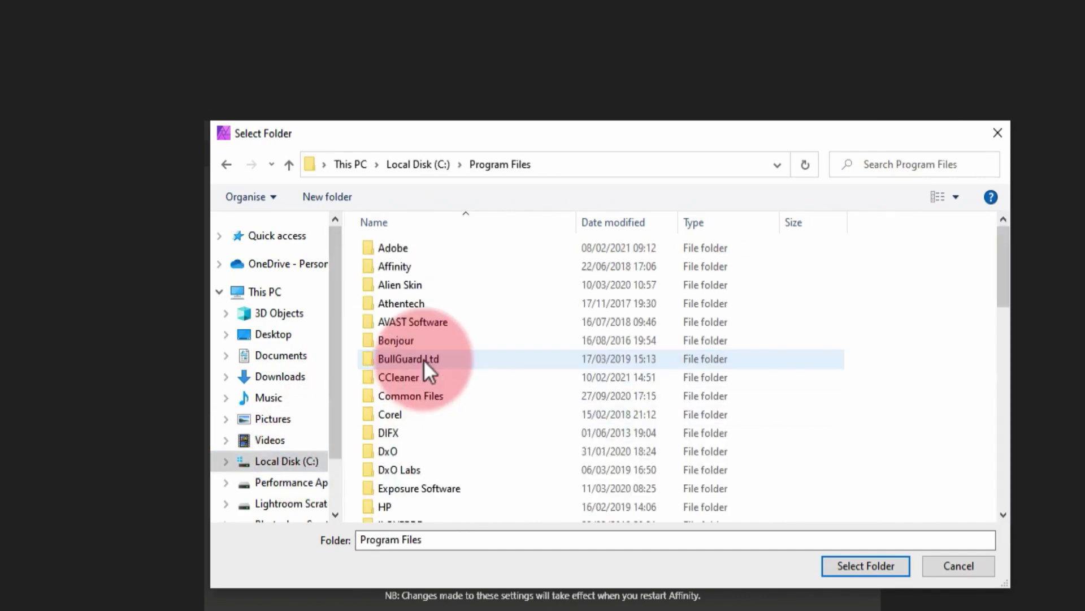
click(429, 400)
double_click(428, 399)
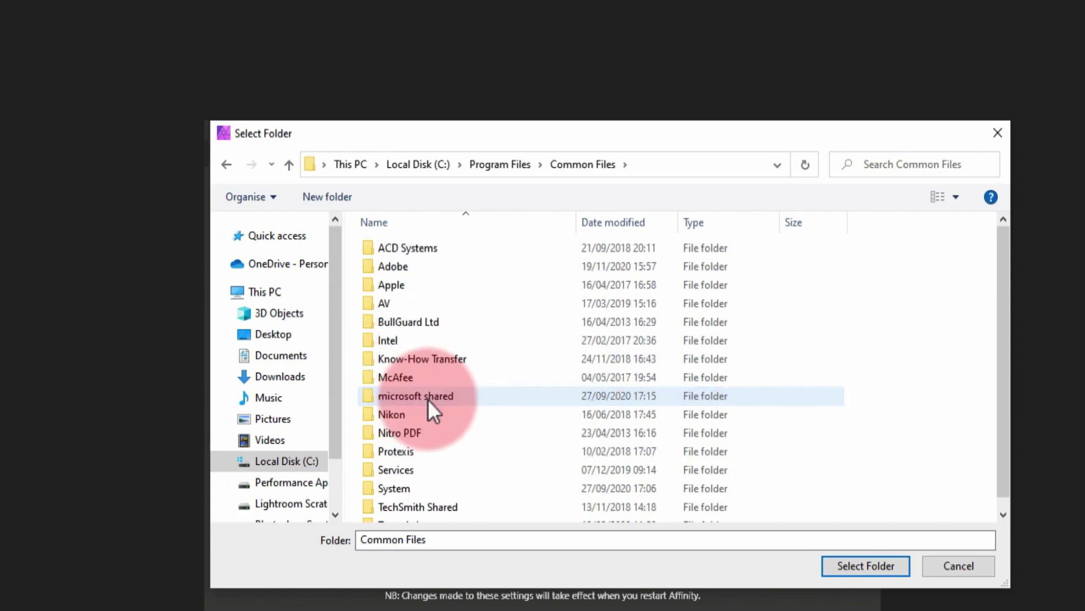
double_click(391, 266)
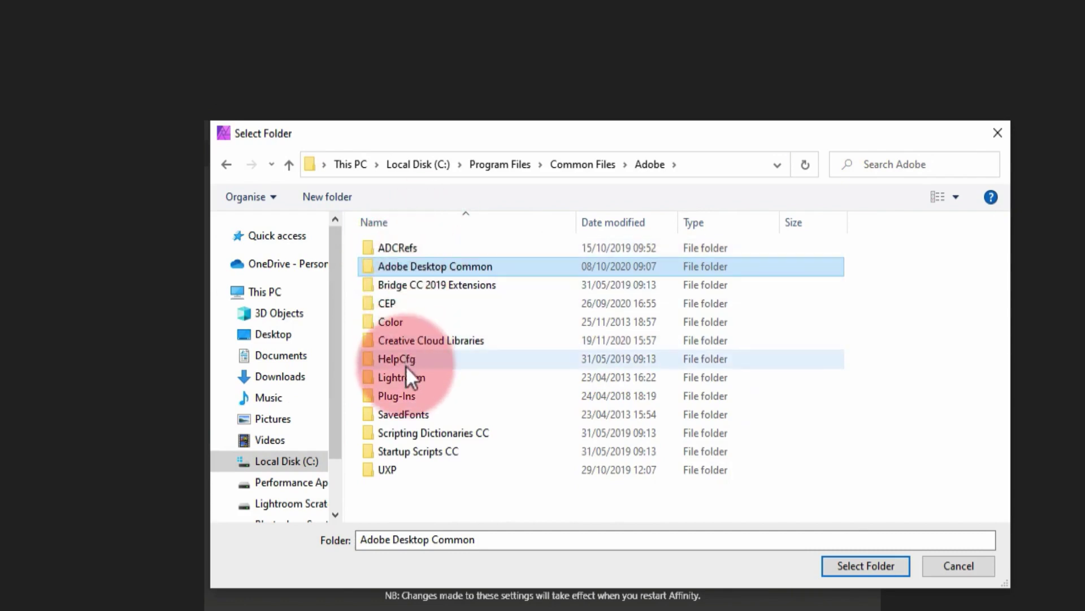
double_click(406, 399)
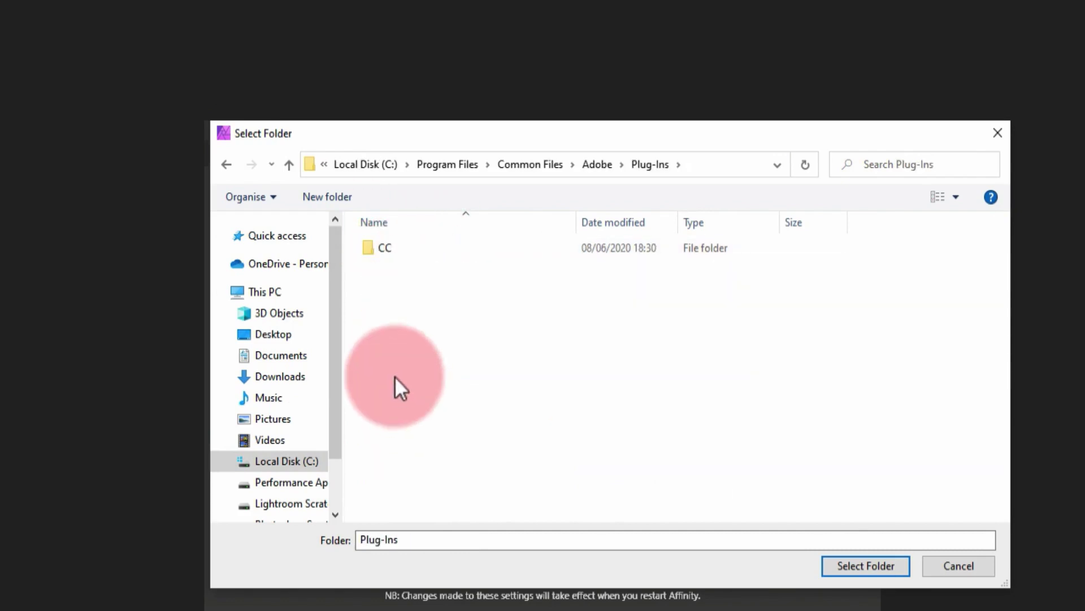
double_click(372, 249)
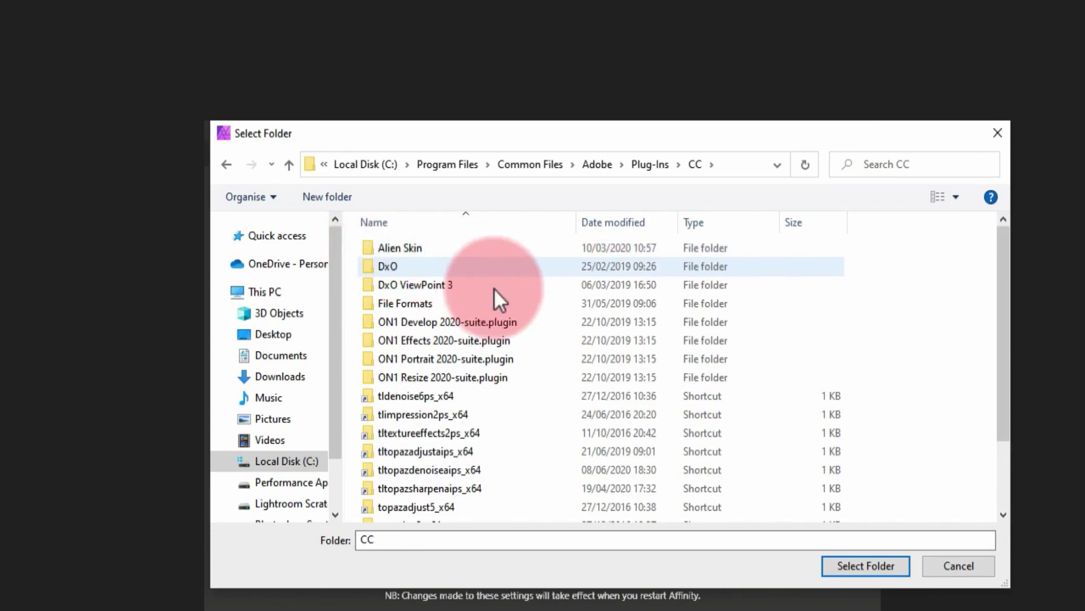
scroll(535, 371, down, 2)
scroll(536, 369, up, 2)
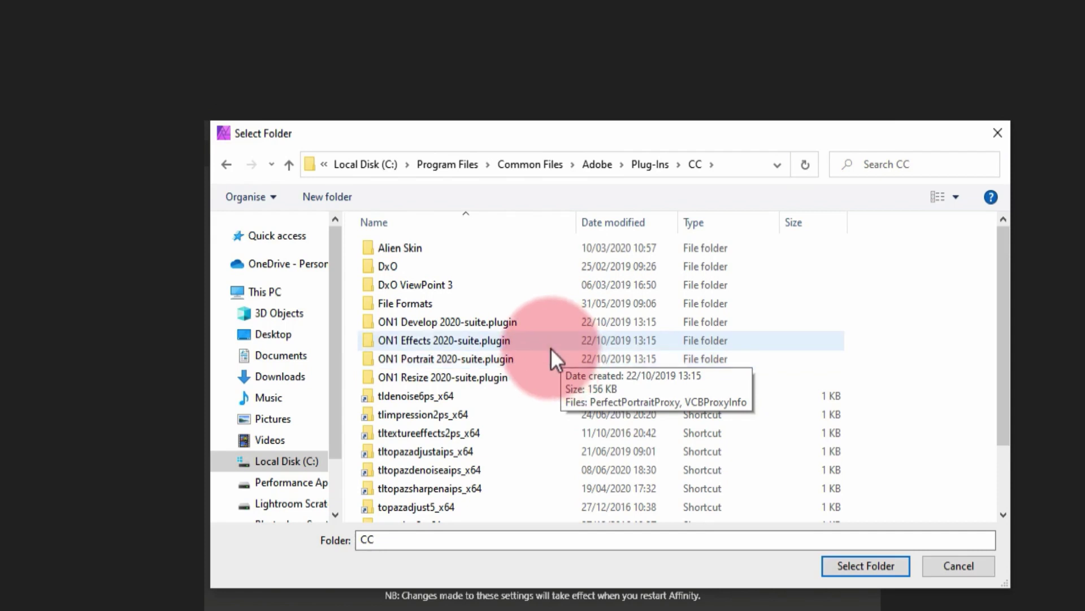
Browse to Program Files (x86)\Adobe\Adobe Photoshop CC\Plug-ins, backing out of the CS5 folder on the way.
click(310, 467)
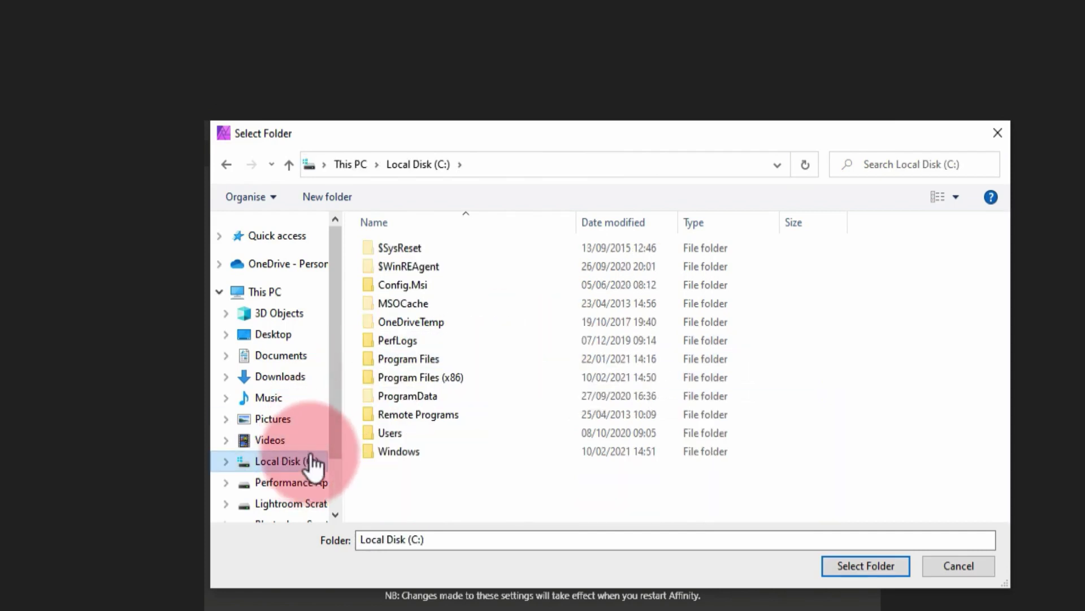
double_click(446, 377)
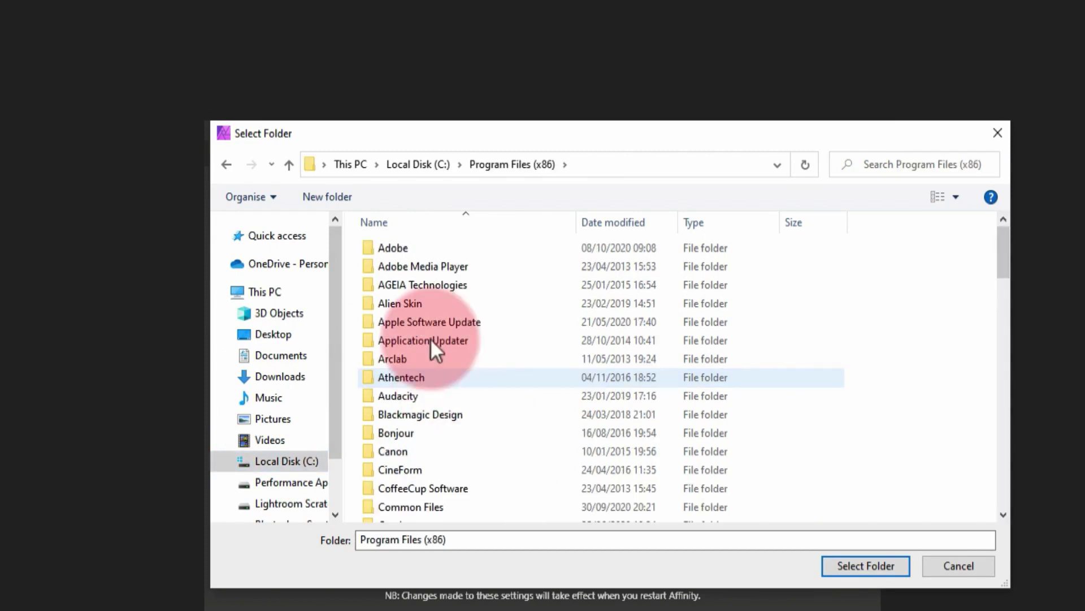
double_click(378, 248)
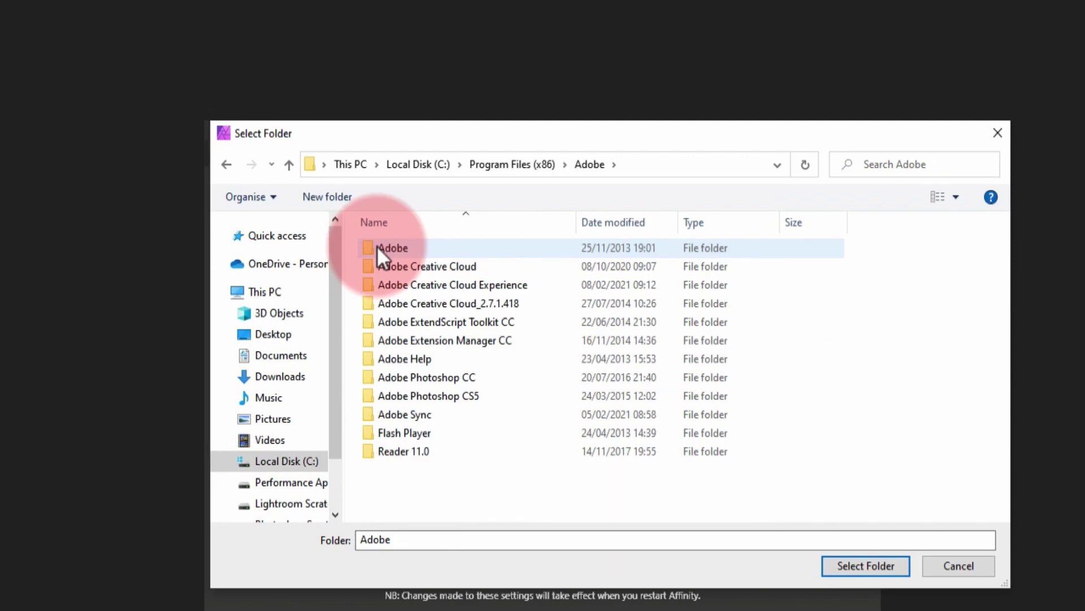
double_click(453, 389)
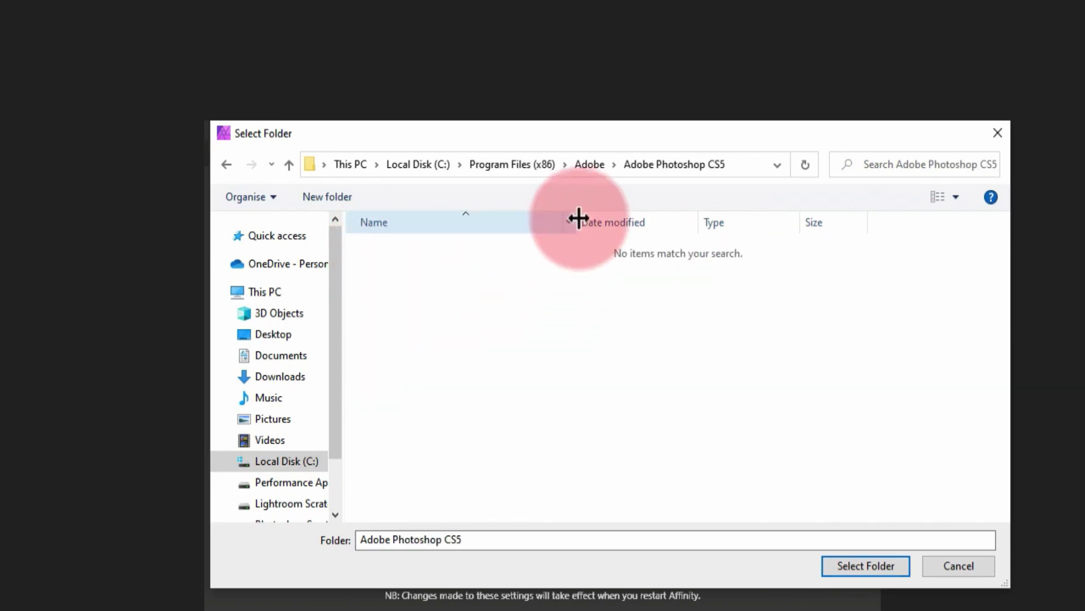
click(590, 165)
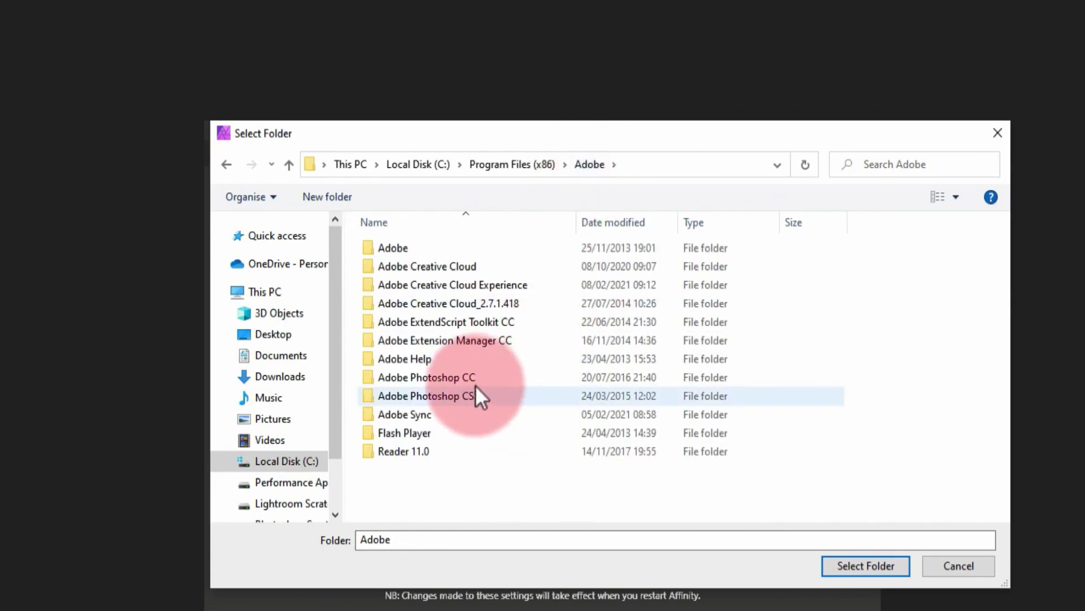
double_click(453, 376)
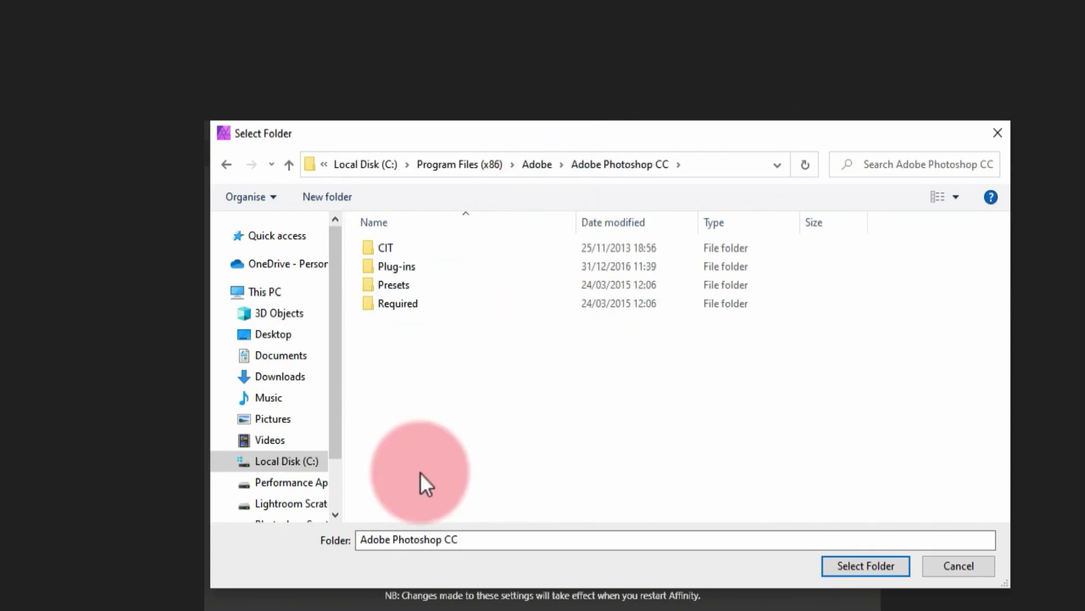
double_click(390, 266)
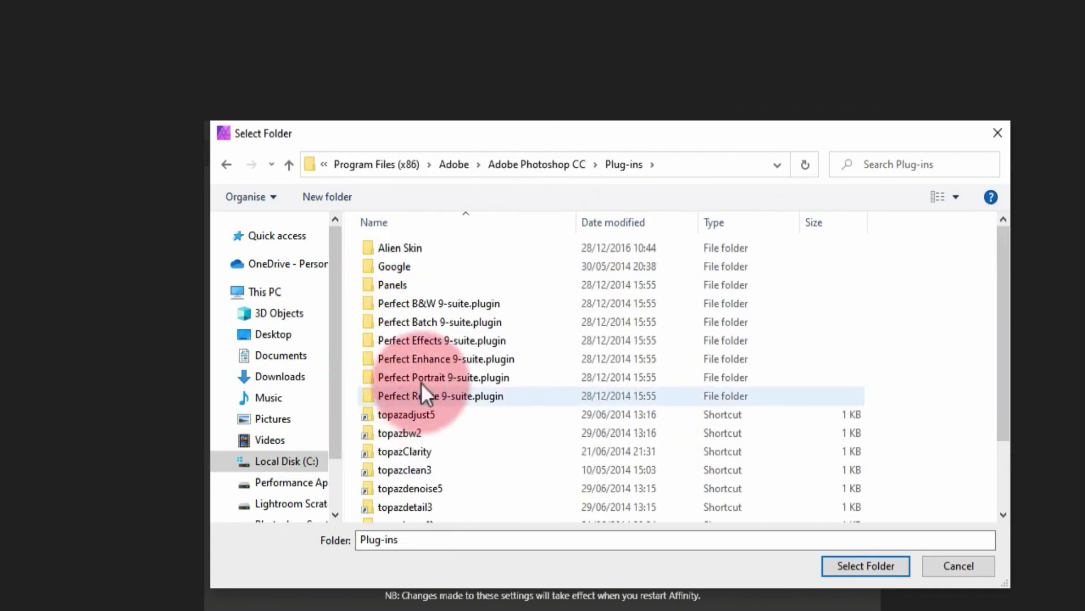
scroll(443, 383, down, 2)
scroll(443, 382, up, 2)
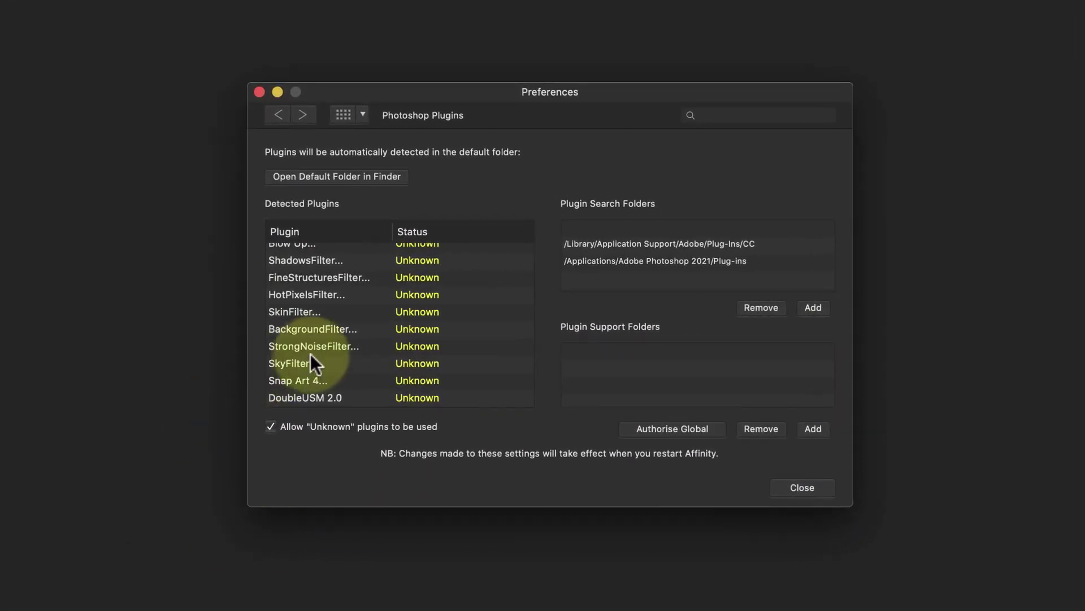
Scroll the Detected Plugins list down to the Nik and ON1 entries, then choose Authorise Global.
scroll(320, 353, down, 5)
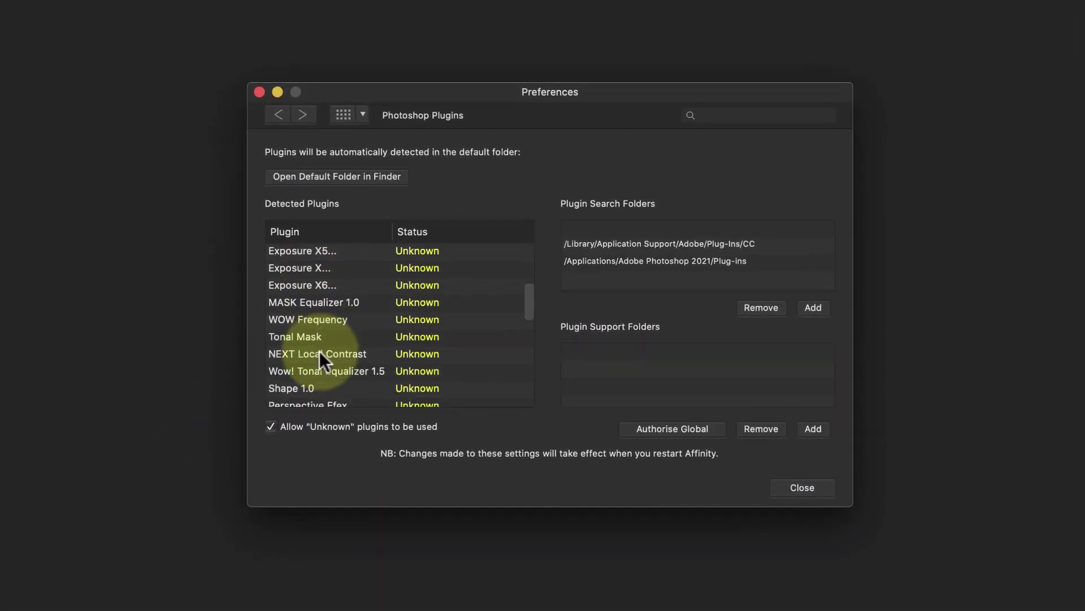
scroll(319, 354, down, 5)
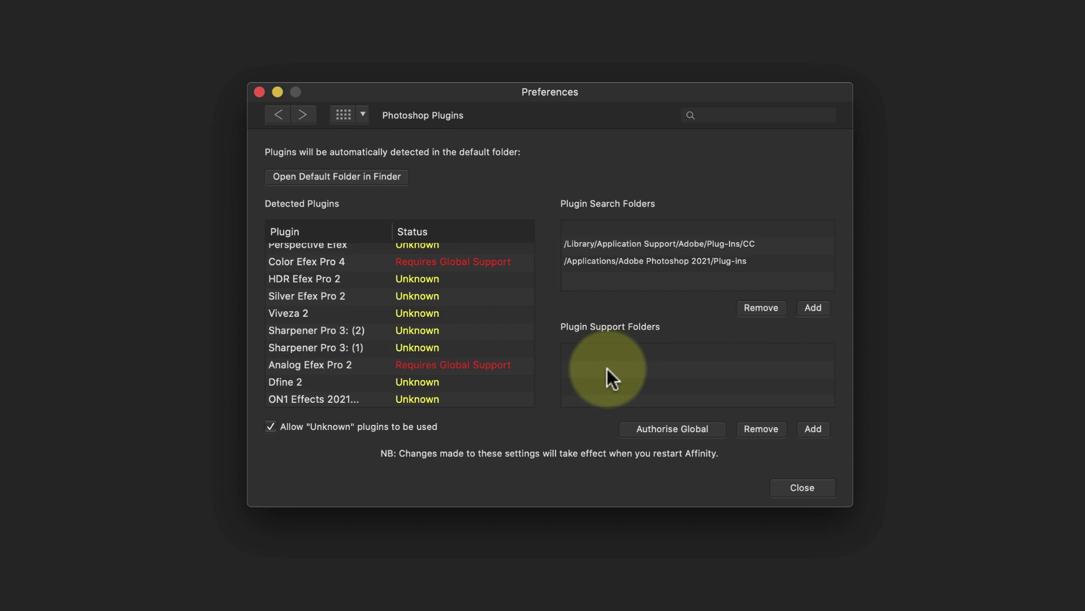
click(677, 432)
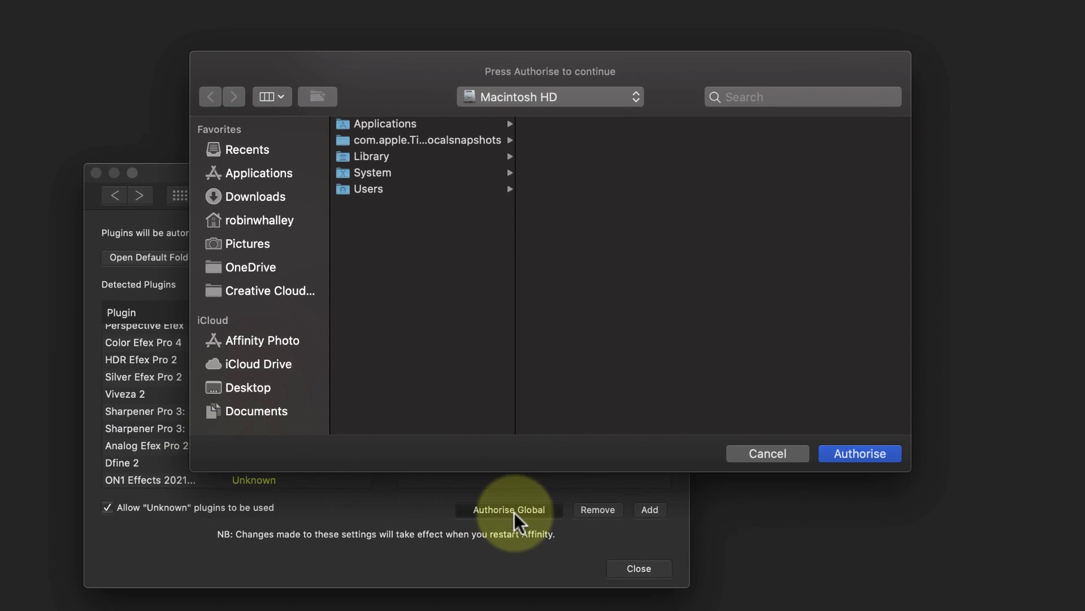
Keep Macintosh HD as the location and authorise global plugin support for it.
click(636, 99)
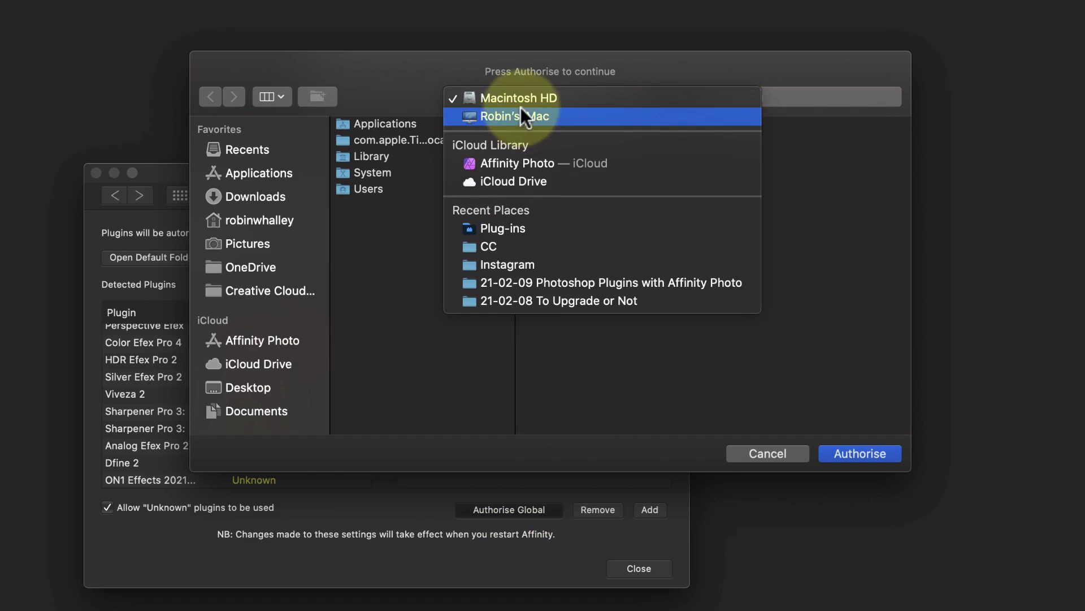
click(534, 97)
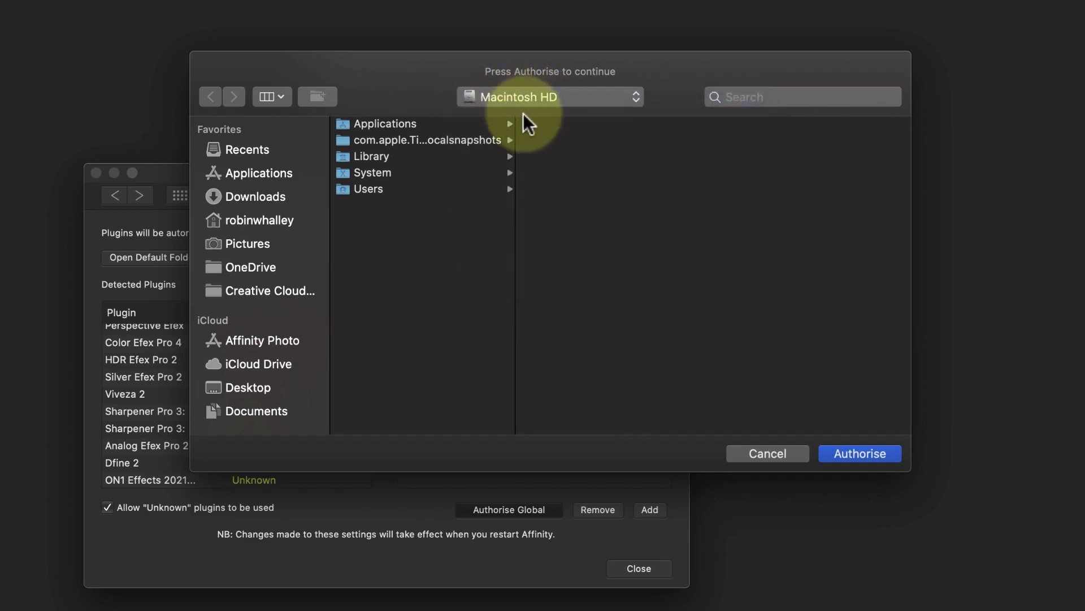
click(855, 452)
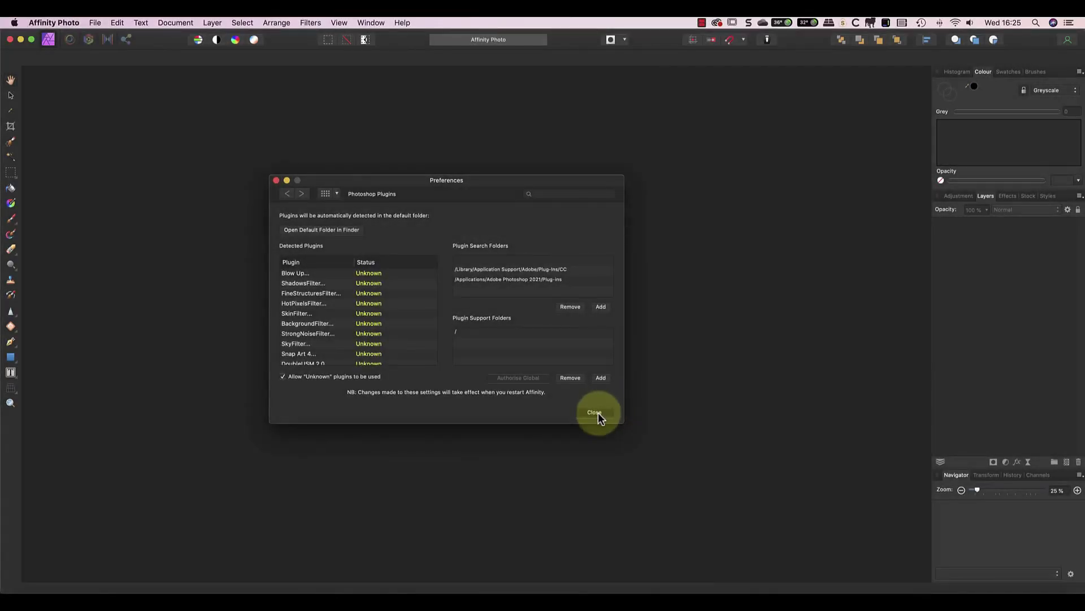
Close Preferences, reopen the most recent birch tree photo and duplicate its Background layer with Cmd+J.
click(639, 568)
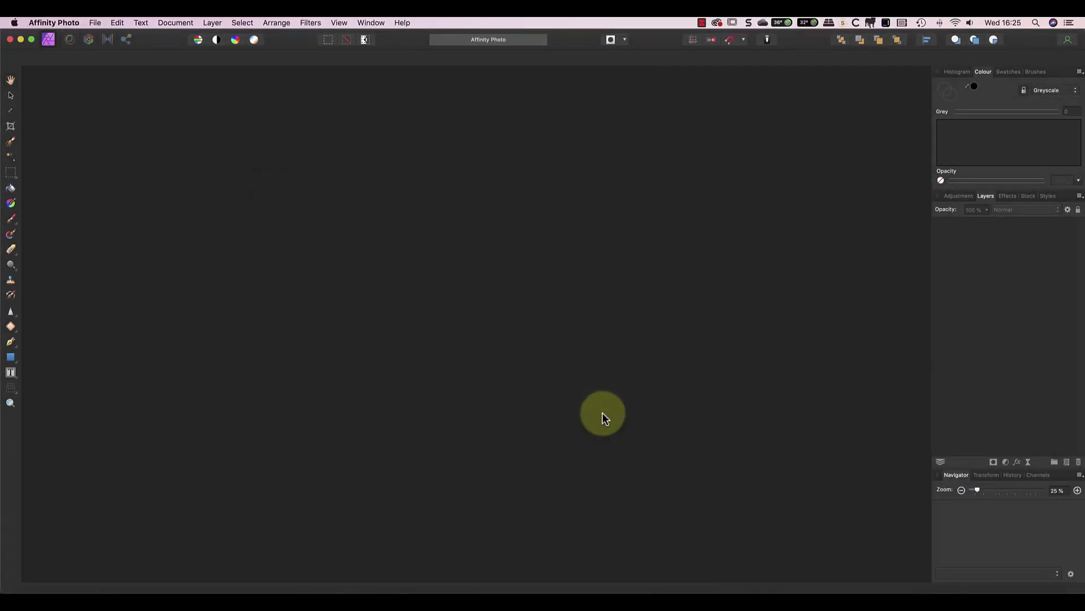
click(95, 22)
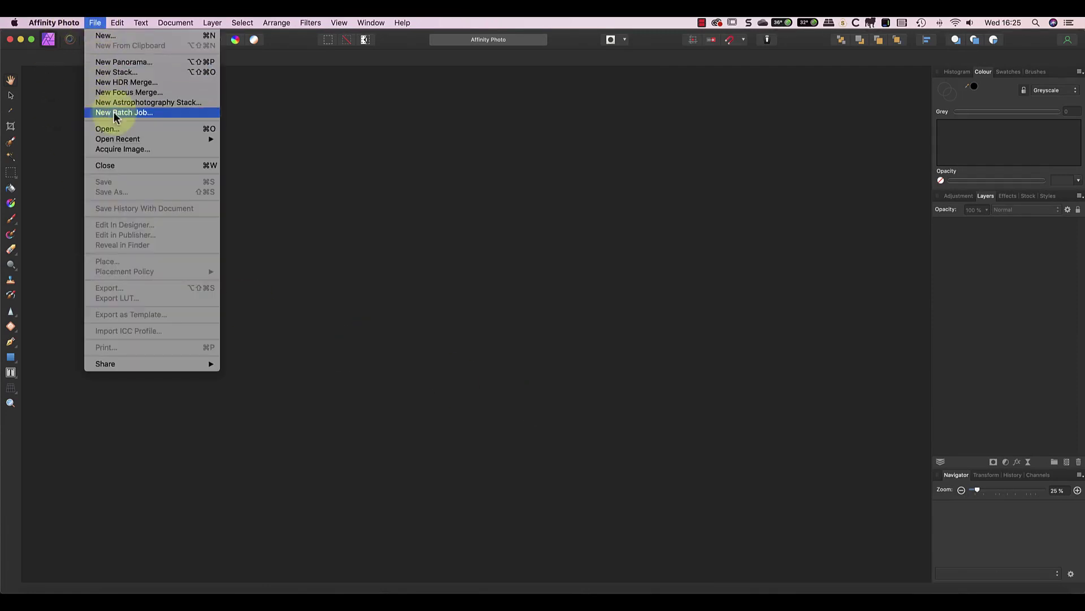
mouse_move(140, 140)
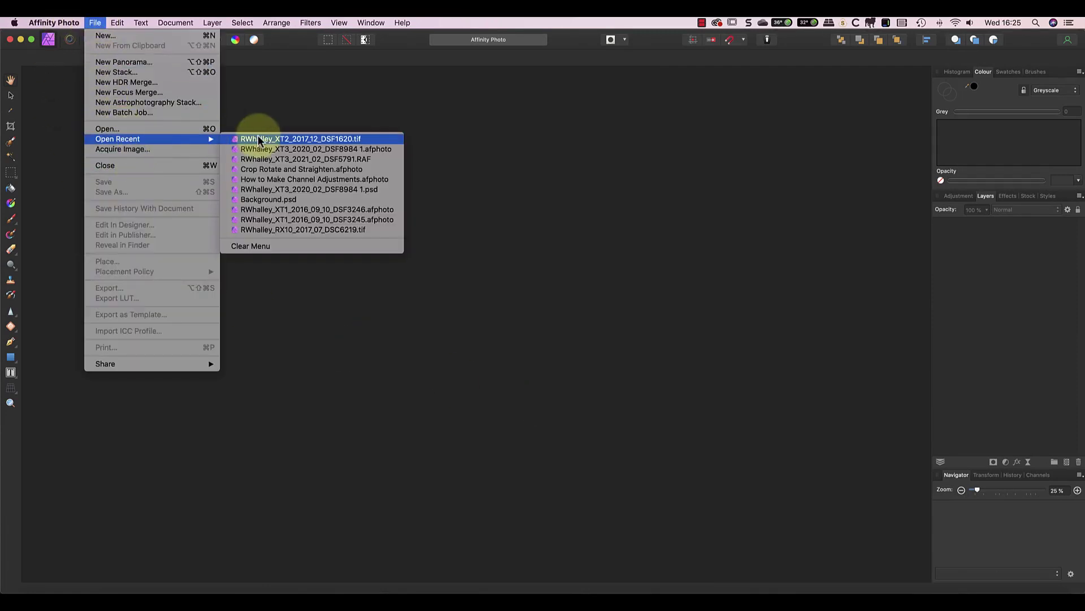
click(254, 138)
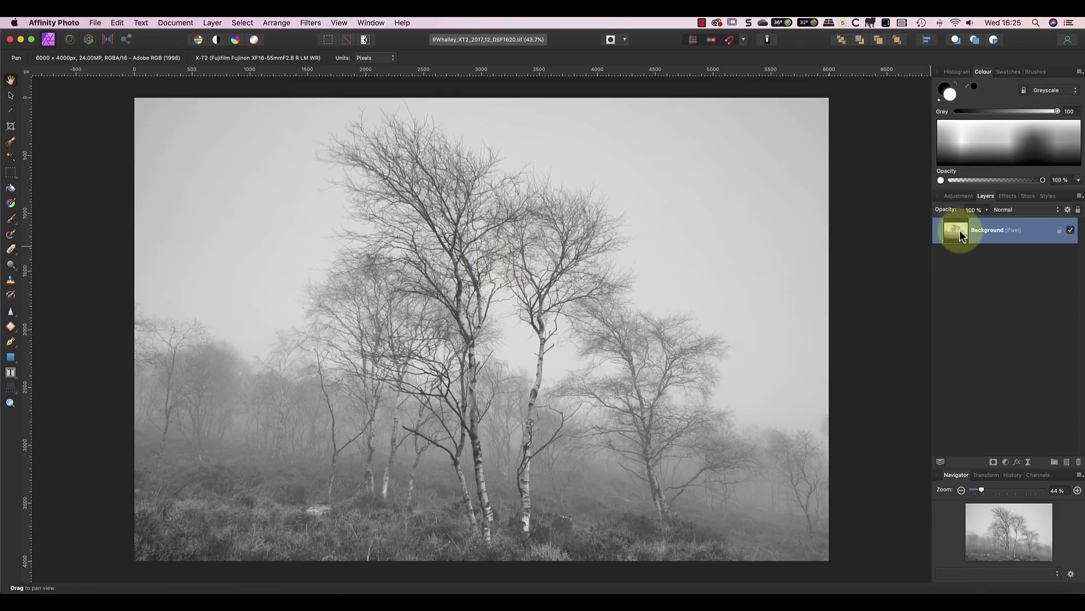
key(super+j)
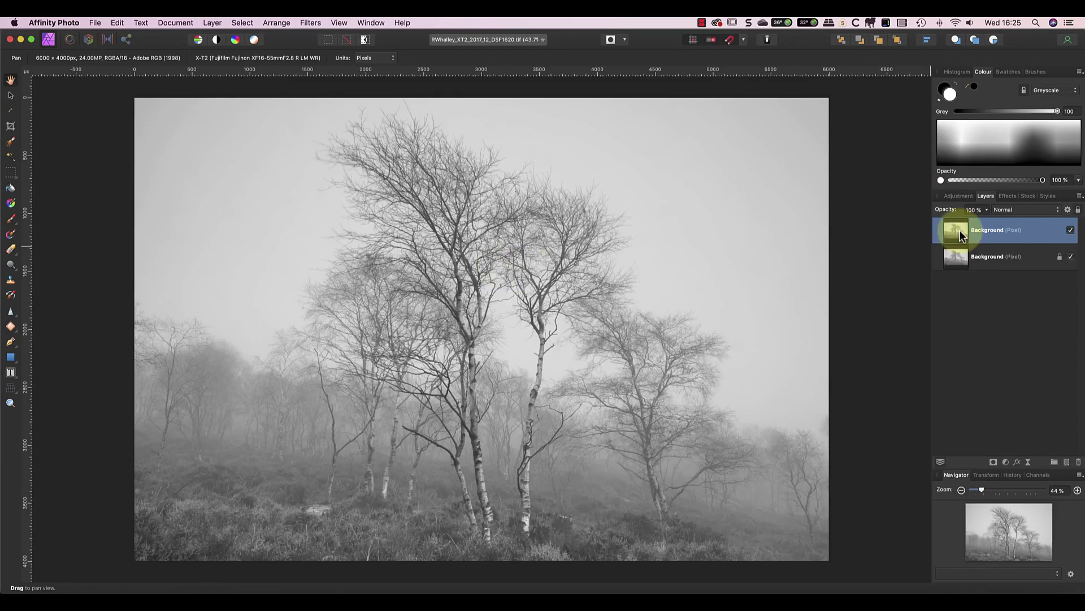
Launch Nik Collection Viveza 2 from Filters > Plugins and raise the contrast to 27%.
click(318, 22)
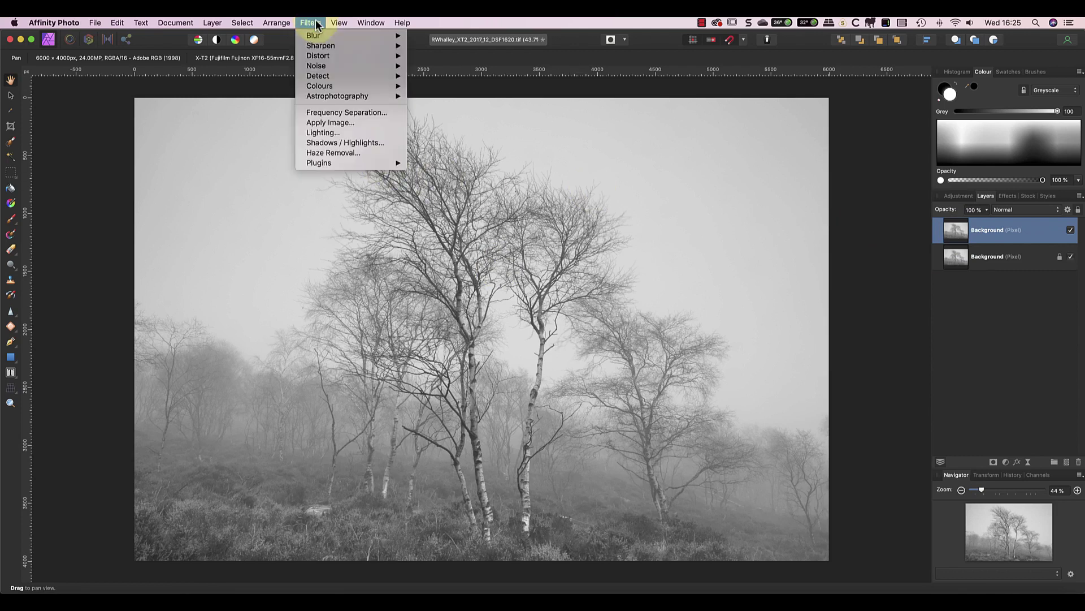
mouse_move(360, 164)
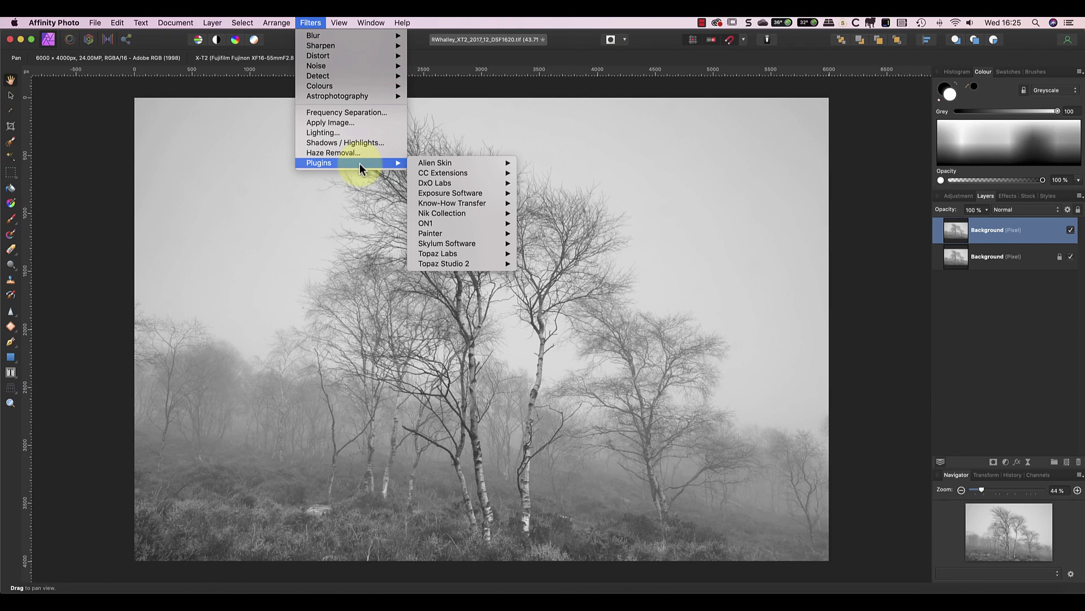
mouse_move(450, 195)
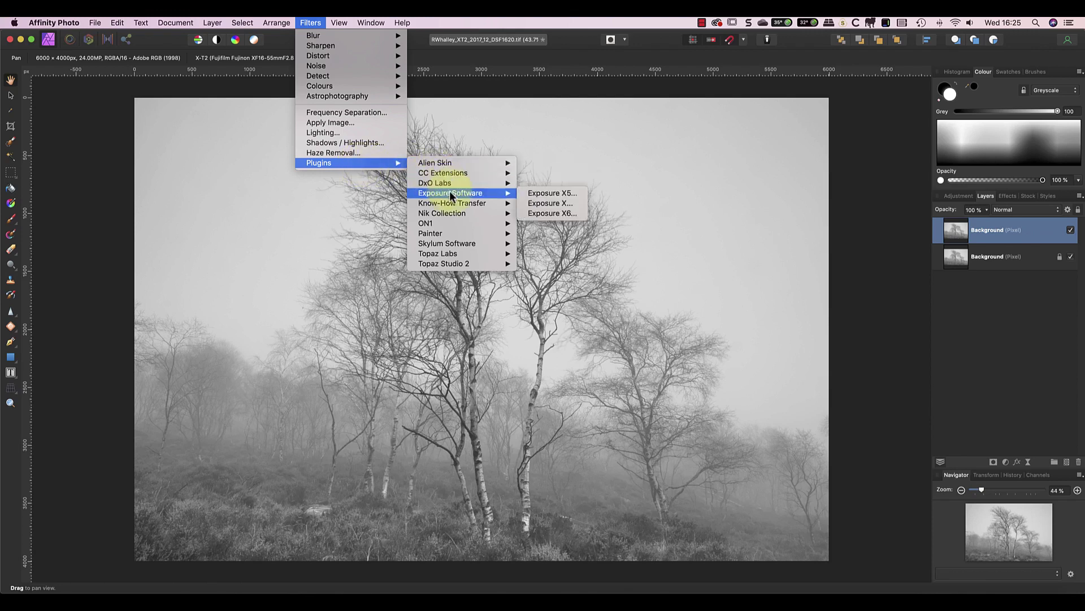
mouse_move(464, 212)
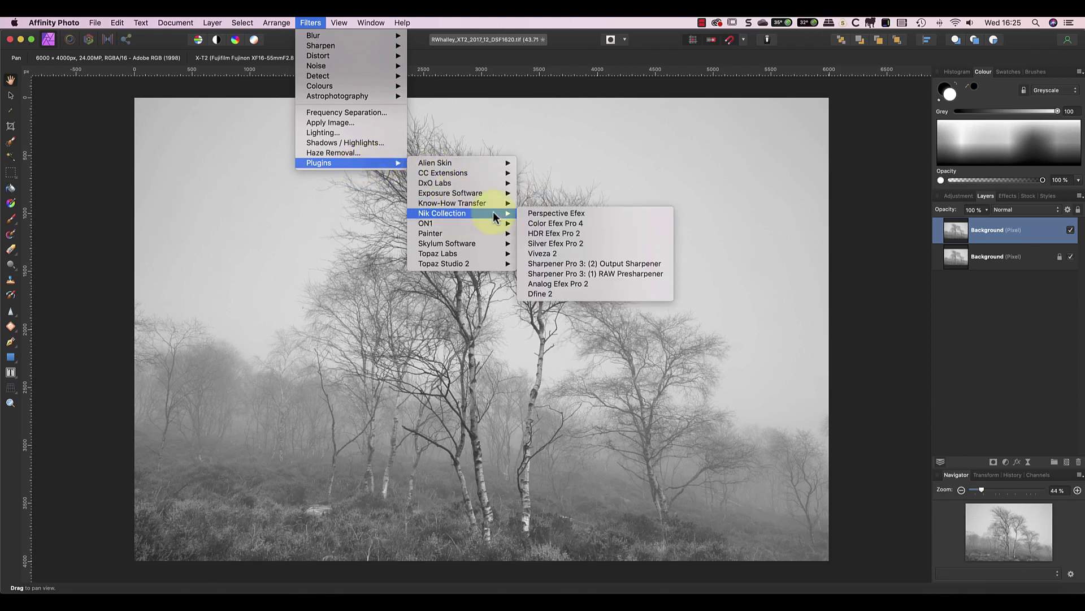
click(550, 254)
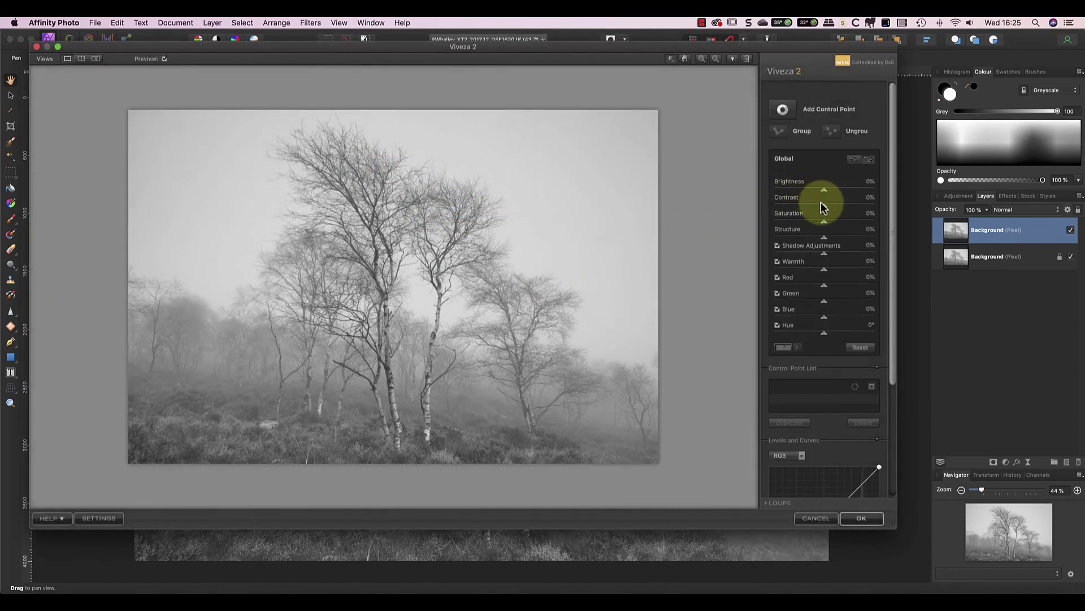
mouse_move(823, 208)
mouse_down()
mouse_move(836, 208)
mouse_move(830, 190)
mouse_up()
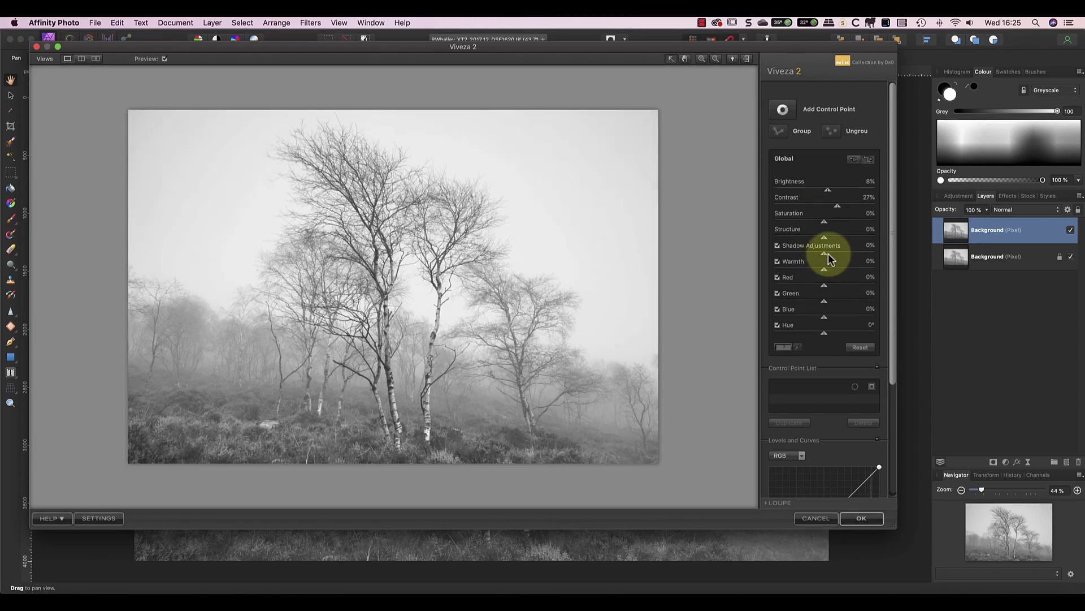
Cancel Viveza, then run Exposure Software's Exposure X6 plugin on the birch photo.
click(809, 517)
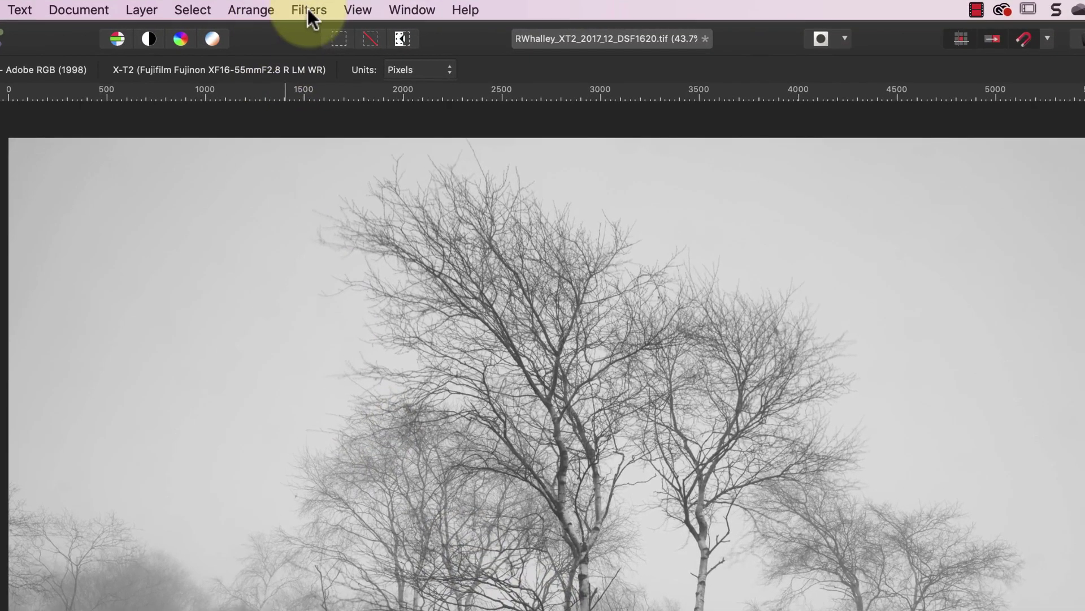
click(307, 9)
mouse_move(400, 249)
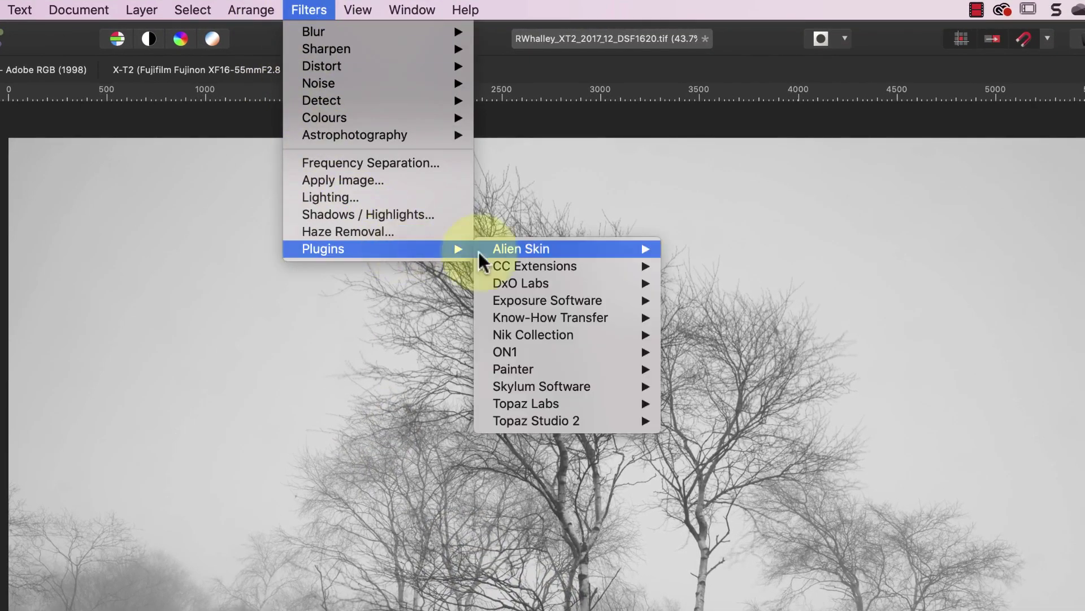
mouse_move(515, 305)
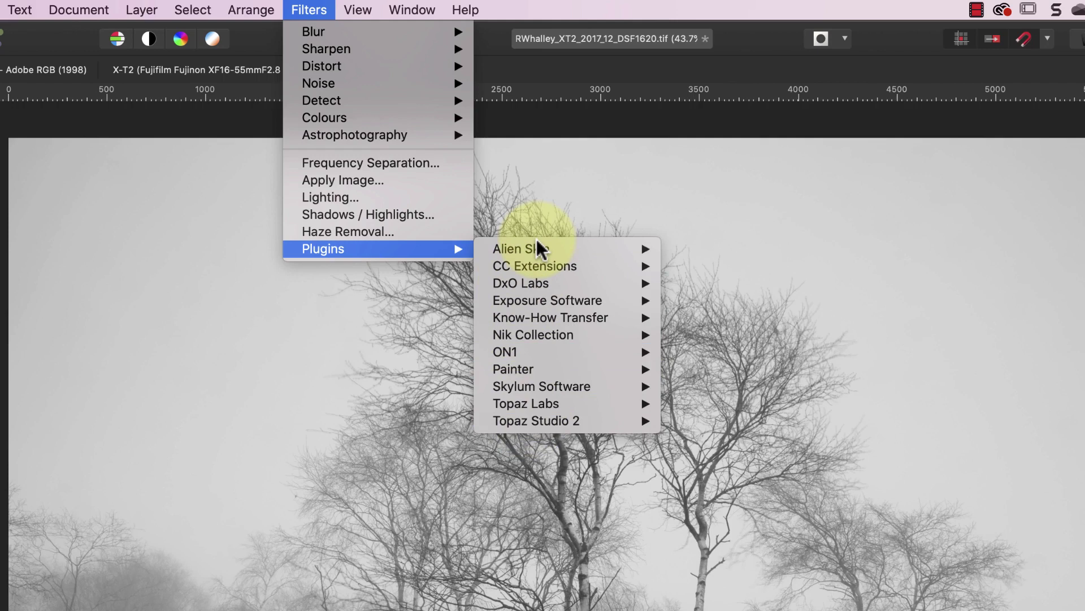
mouse_move(539, 285)
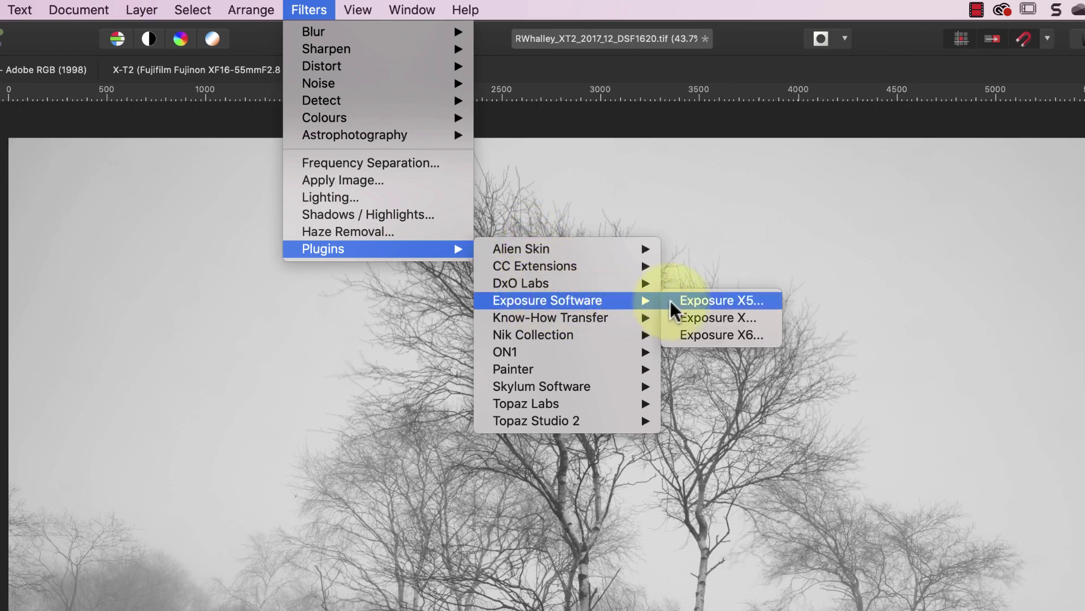
click(718, 336)
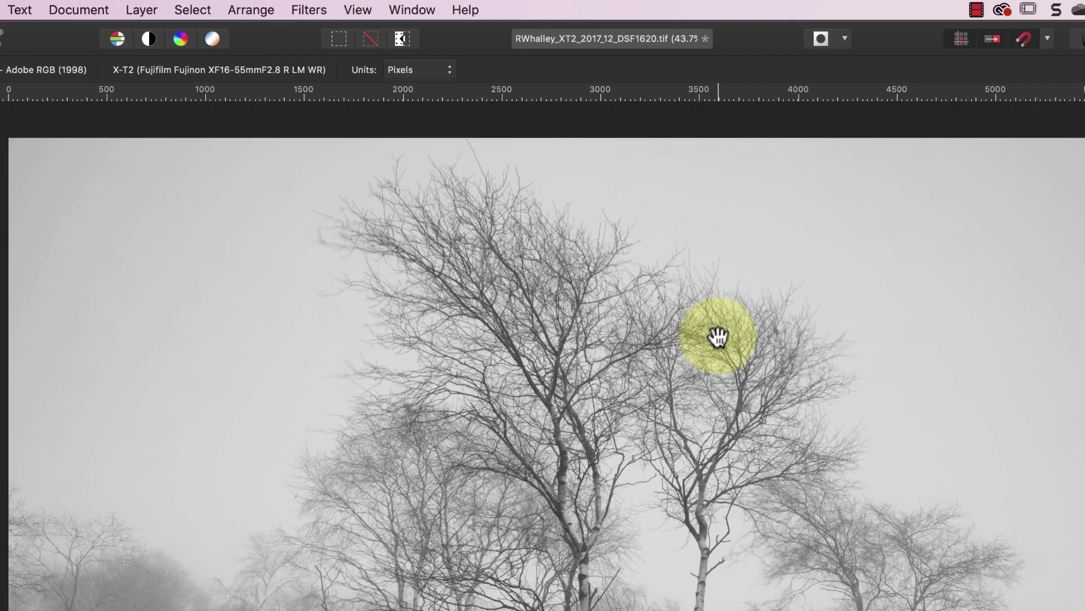
click(303, 8)
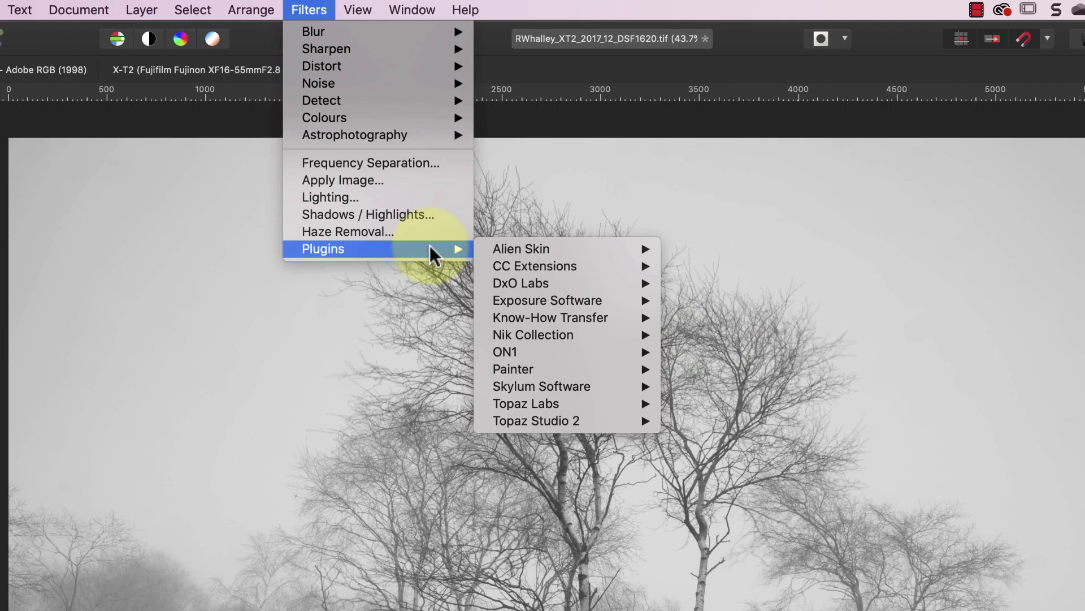
Launch ON1 Effects 2021 from the ON1 plugins submenu on the birch photo.
mouse_move(564, 360)
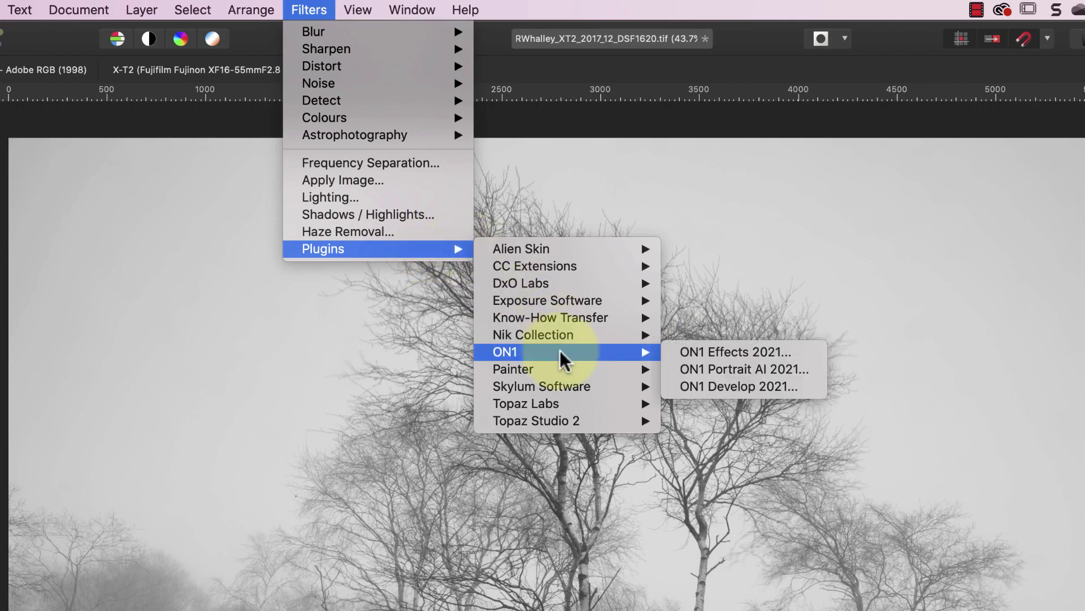
click(717, 352)
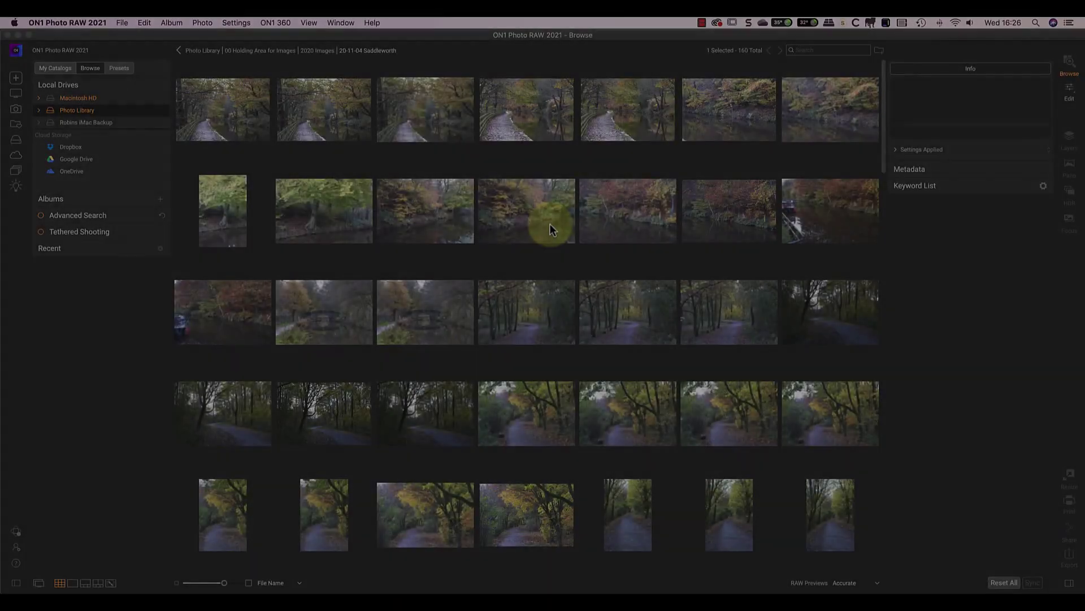